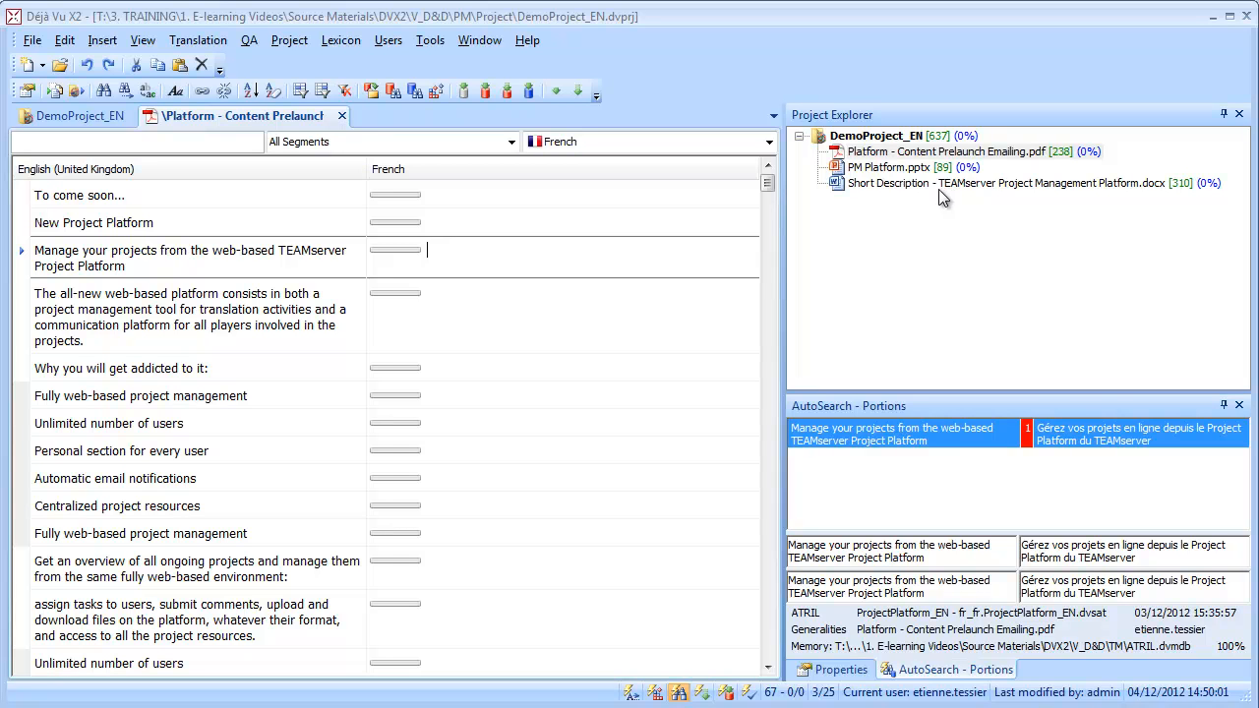
# - Review the project's available target languages and open the Divide and Dispatch export
pyautogui.click(768, 145)
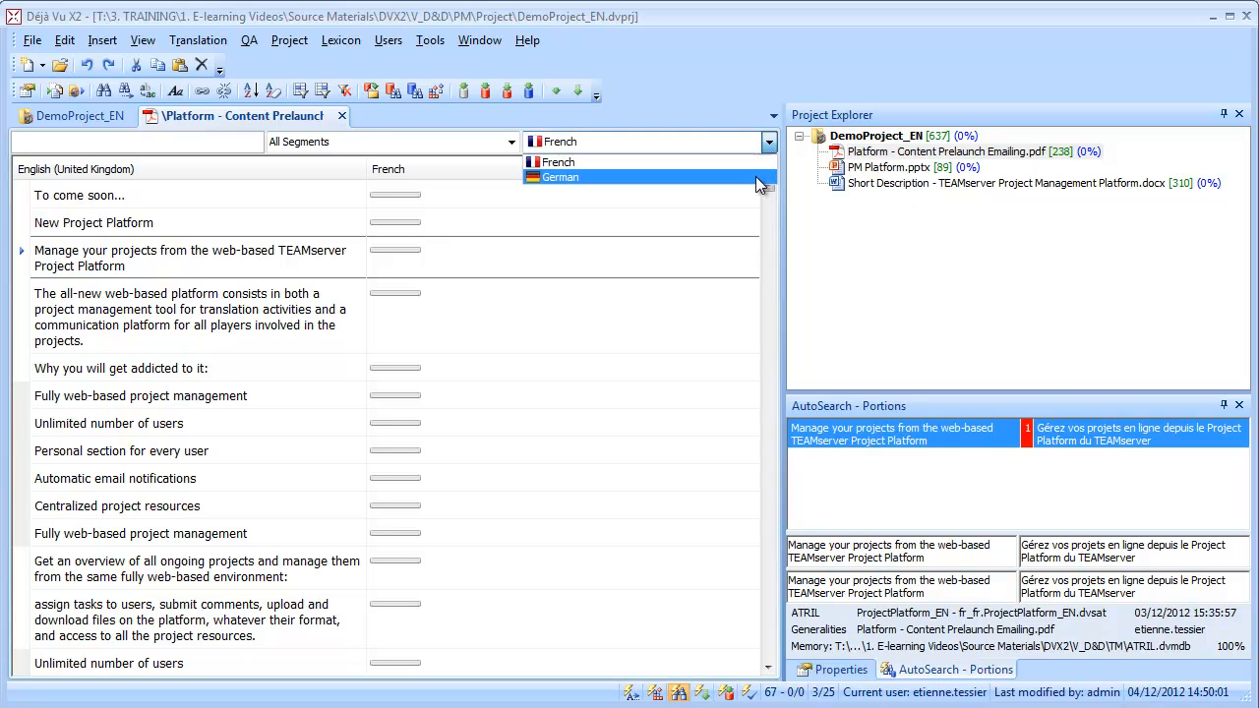
pyautogui.click(752, 161)
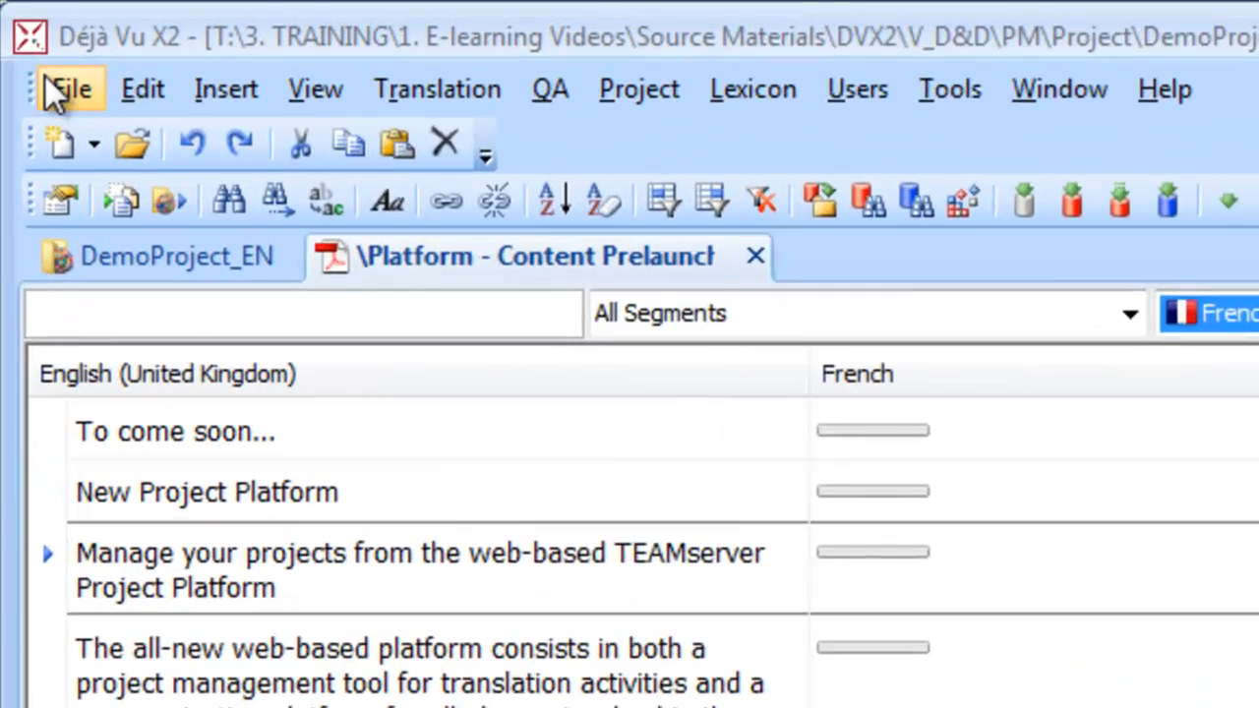
pyautogui.click(43, 54)
pyautogui.moveTo(286, 378)
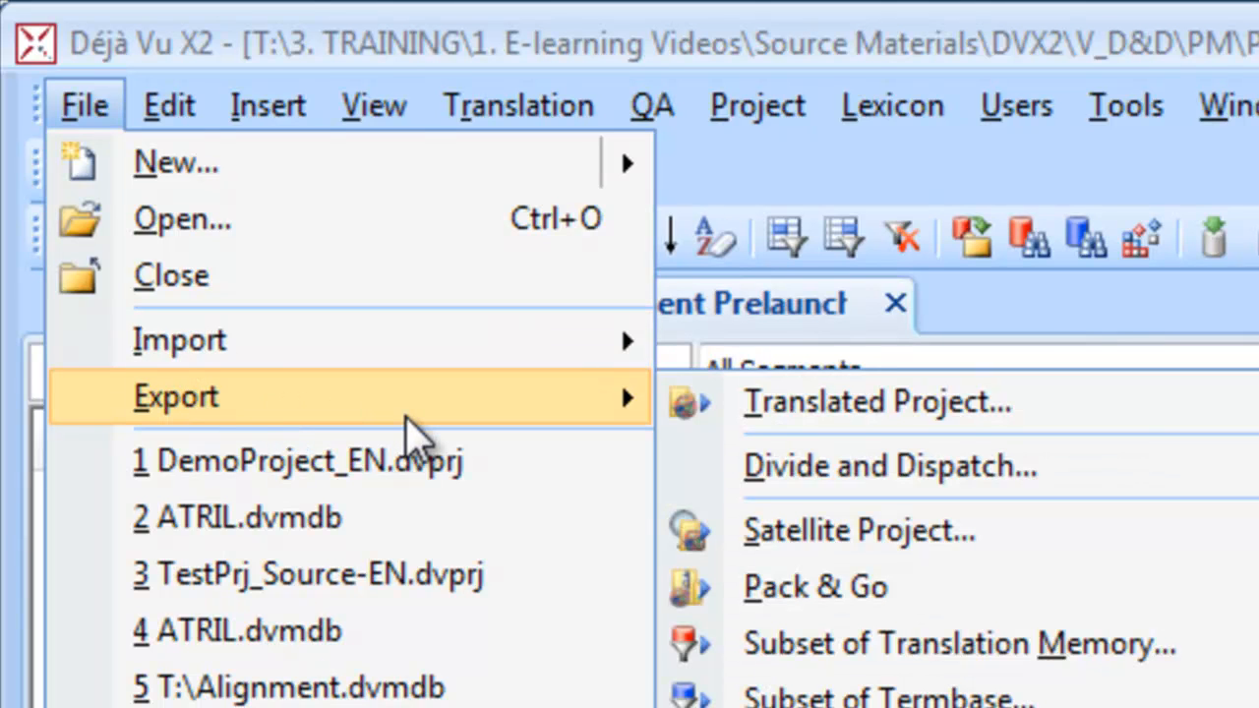
pyautogui.click(907, 482)
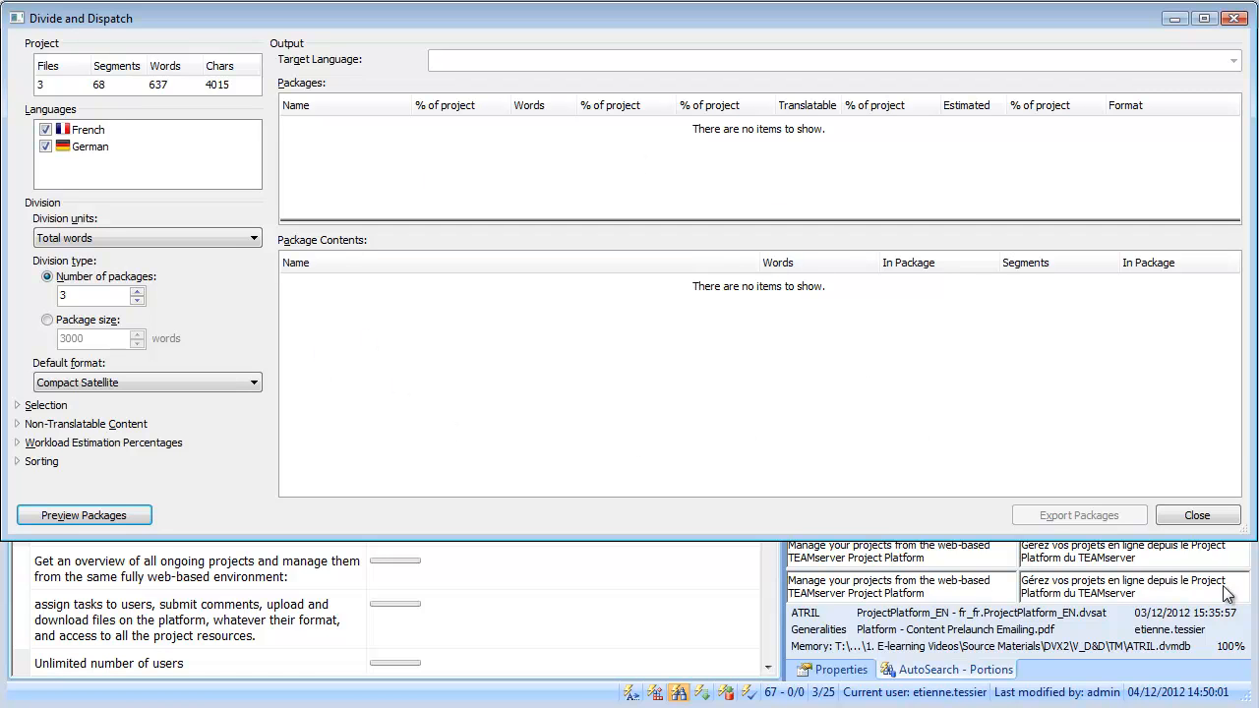
pyautogui.moveTo(1244, 534); pyautogui.dragTo(1244, 440)
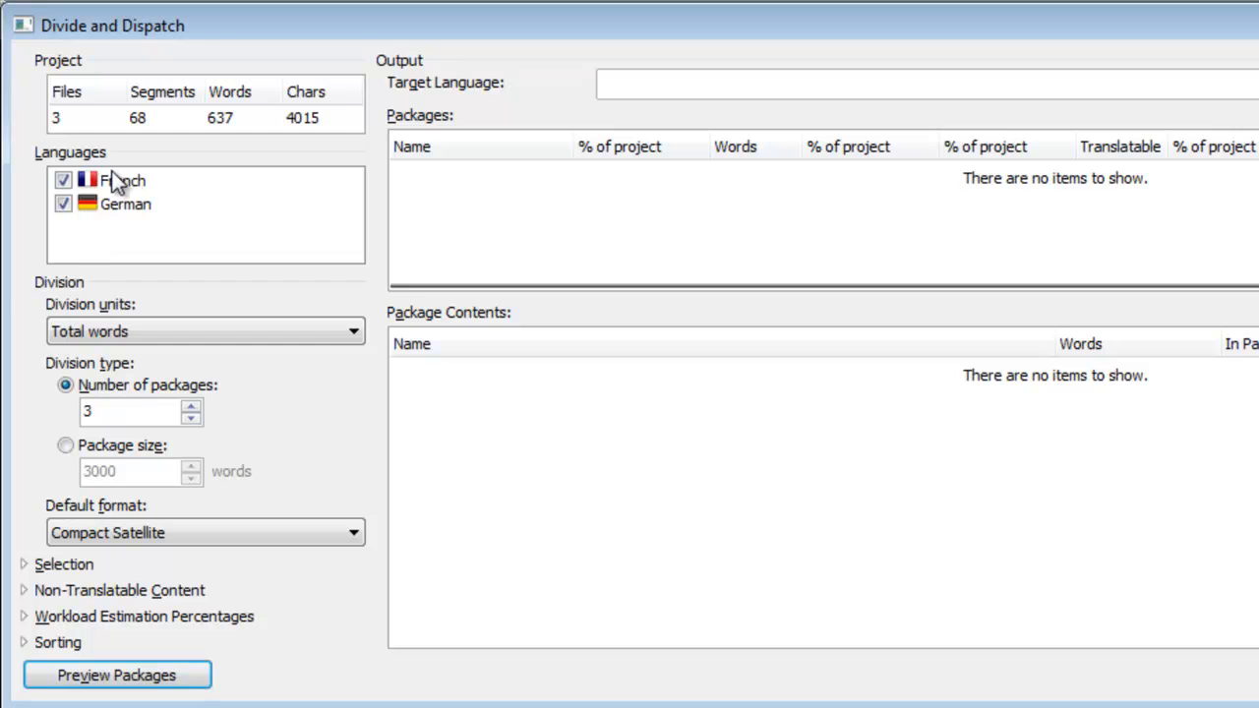
# - Limit the division to German only, with Total words as the division units
pyautogui.click(63, 181)
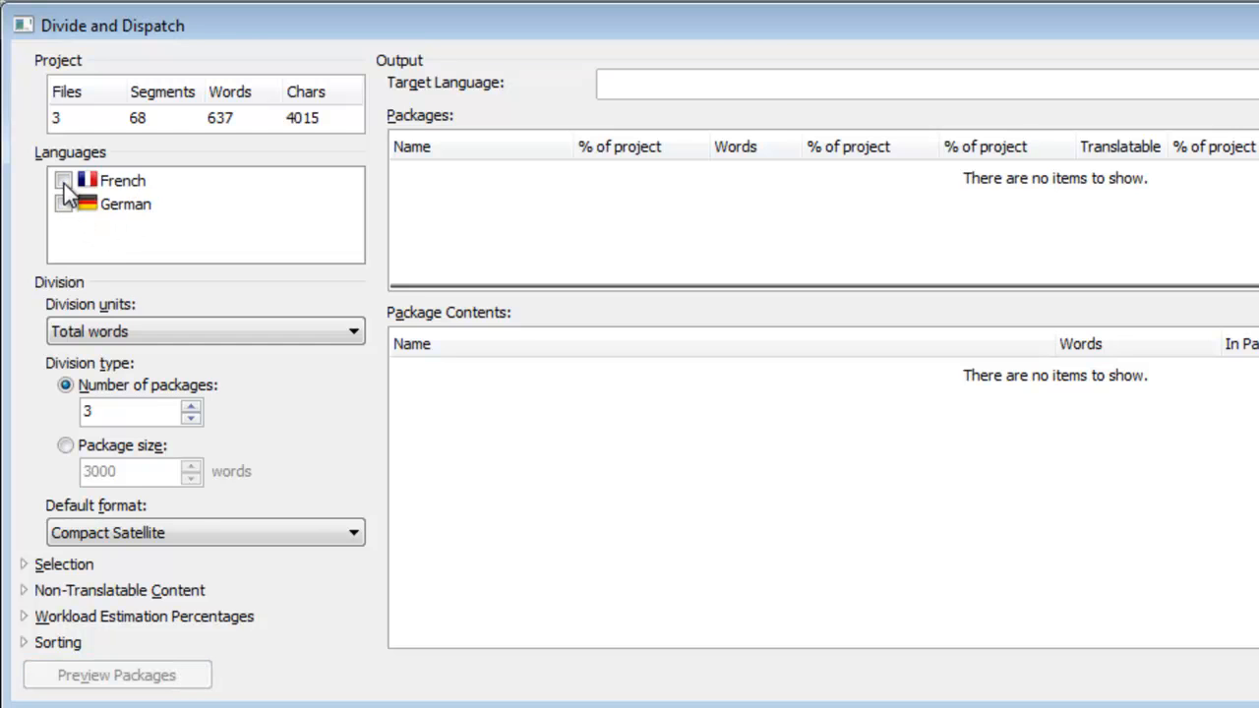
pyautogui.click(63, 205)
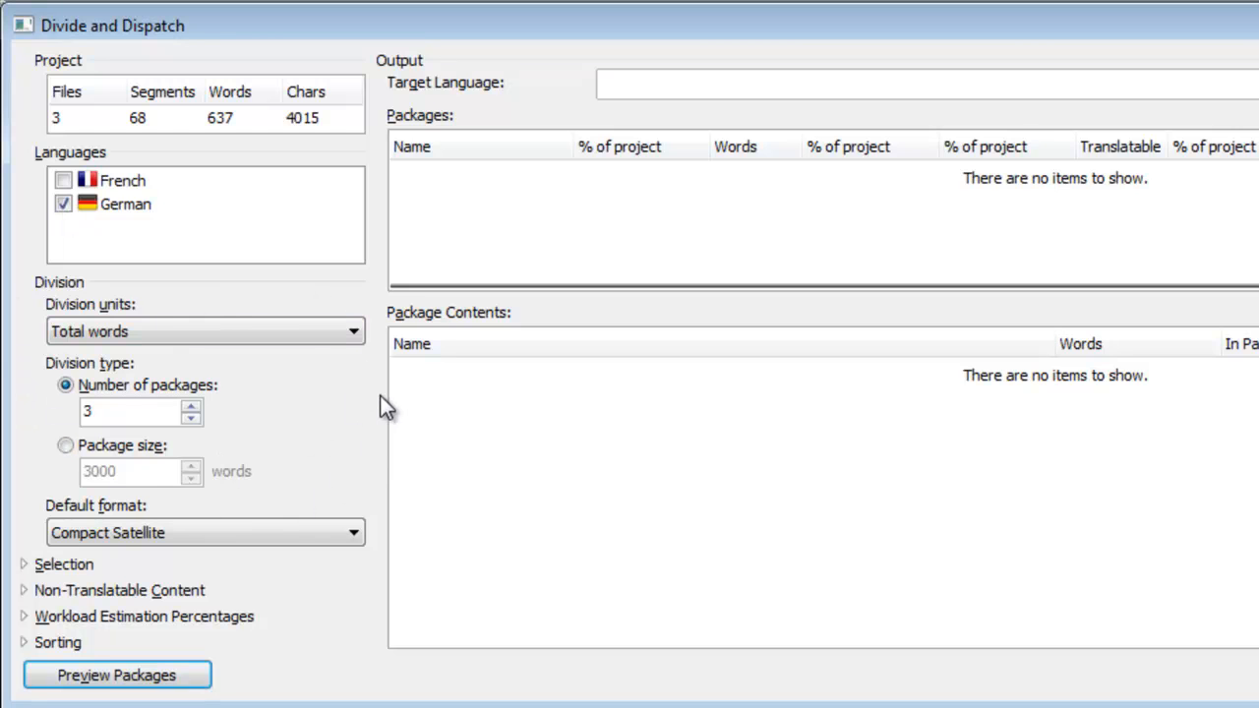
pyautogui.click(352, 334)
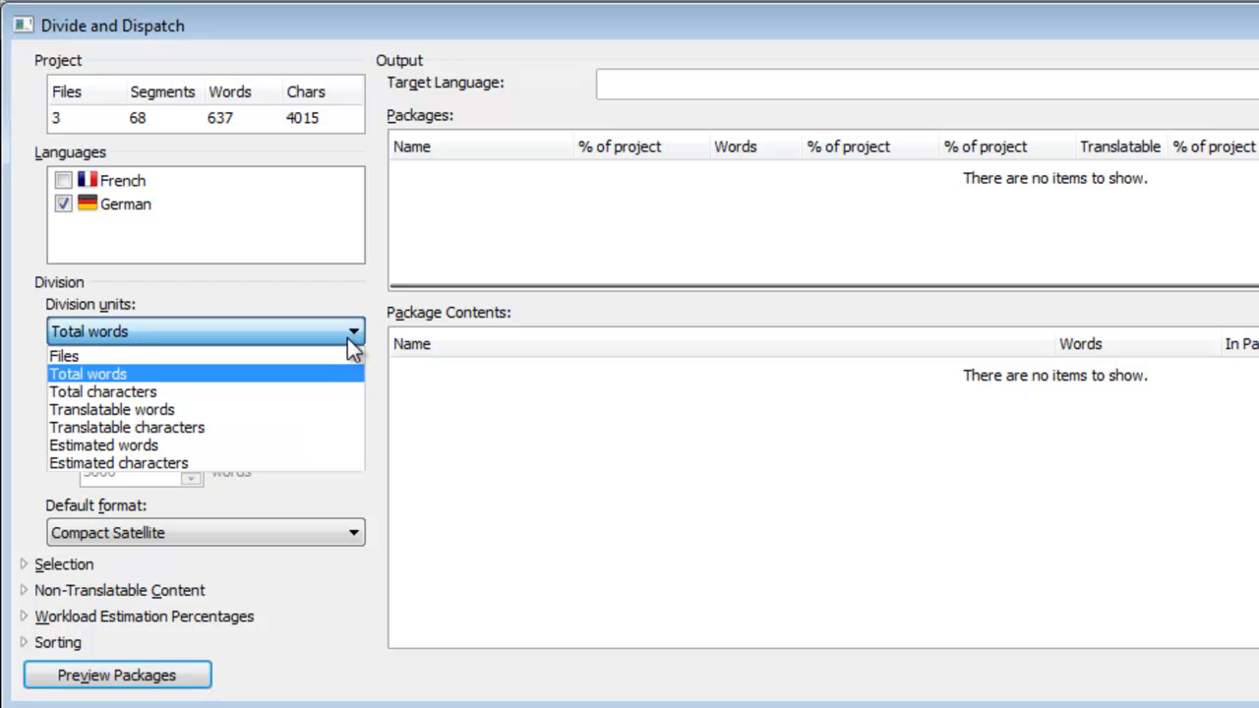
pyautogui.click(284, 381)
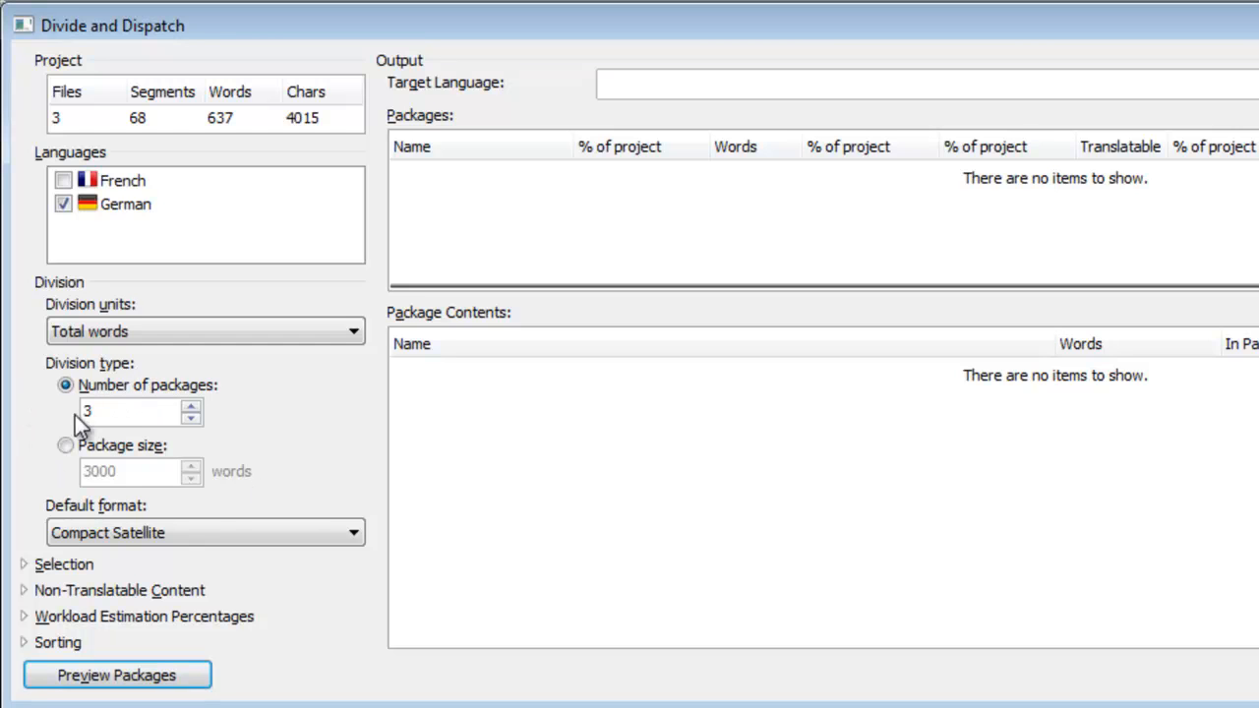
# - Try dividing the project by a package size of 800 words
pyautogui.click(192, 418)
pyautogui.click(83, 445)
pyautogui.moveTo(120, 471); pyautogui.dragTo(70, 466)
pyautogui.write('800')
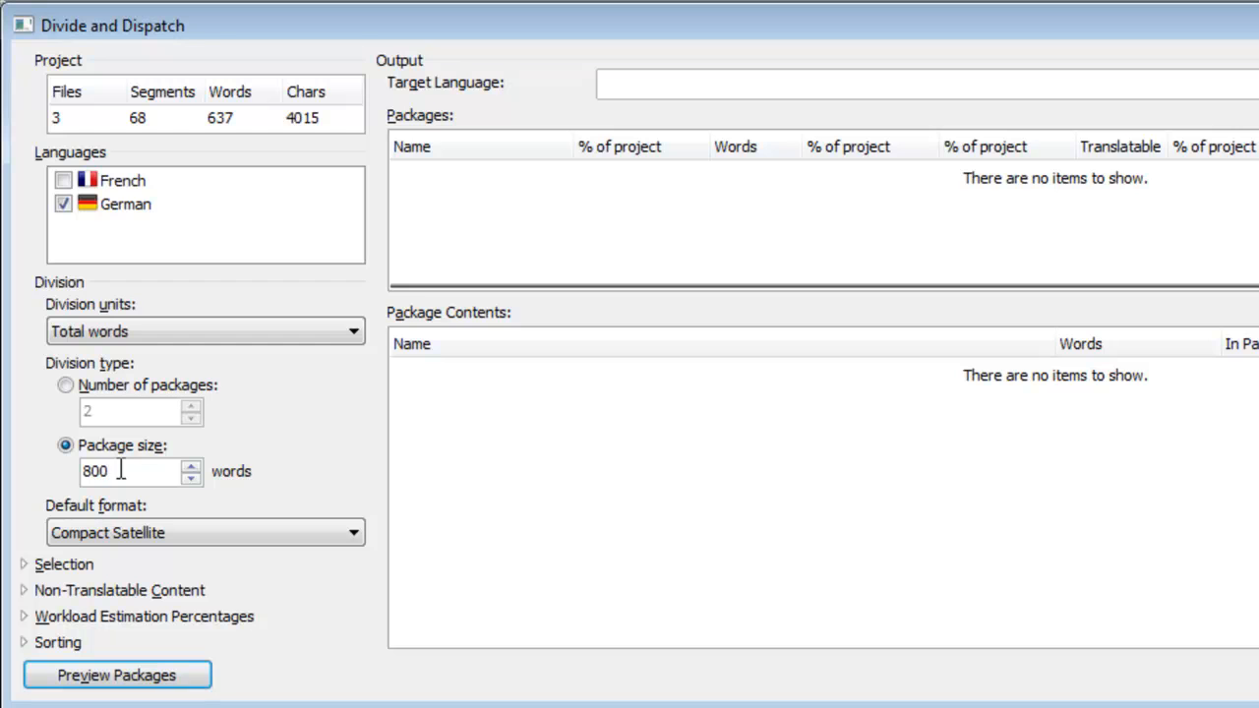
# - Divide by number of packages, set to 4, and choose Compact Satellite as the default format
pyautogui.click(65, 386)
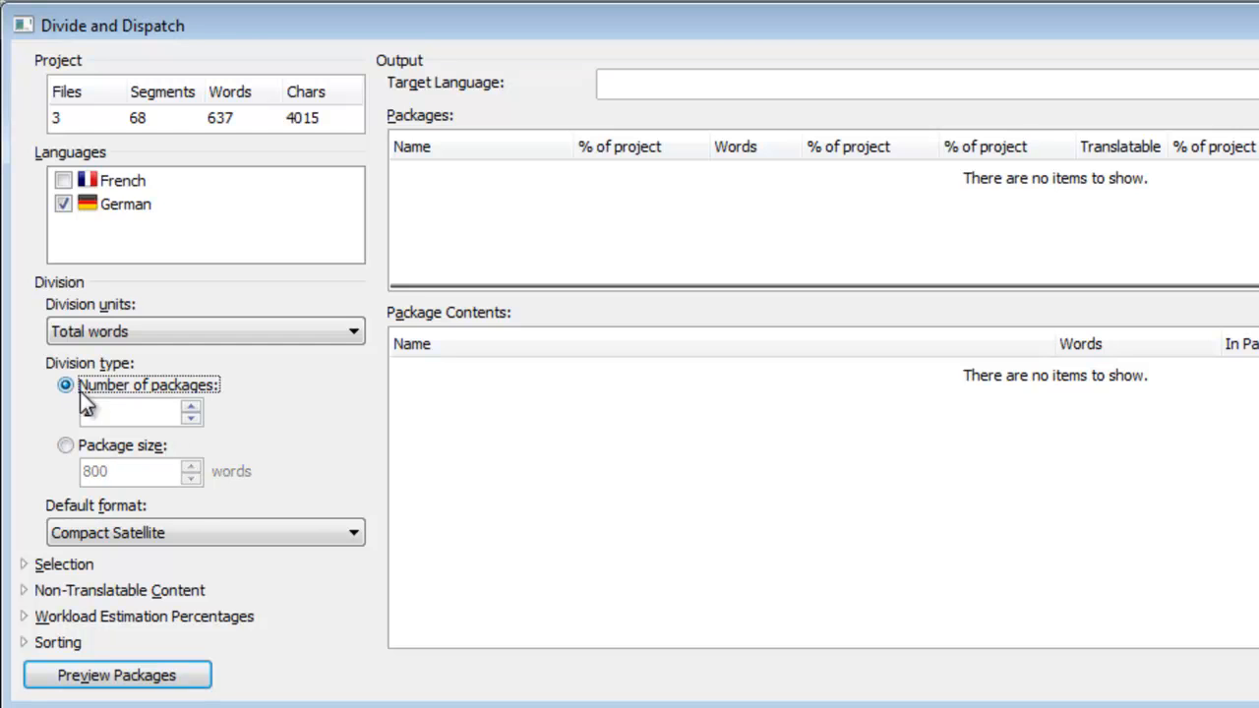
pyautogui.moveTo(166, 413); pyautogui.dragTo(54, 407)
pyautogui.write('4')
pyautogui.click(356, 540)
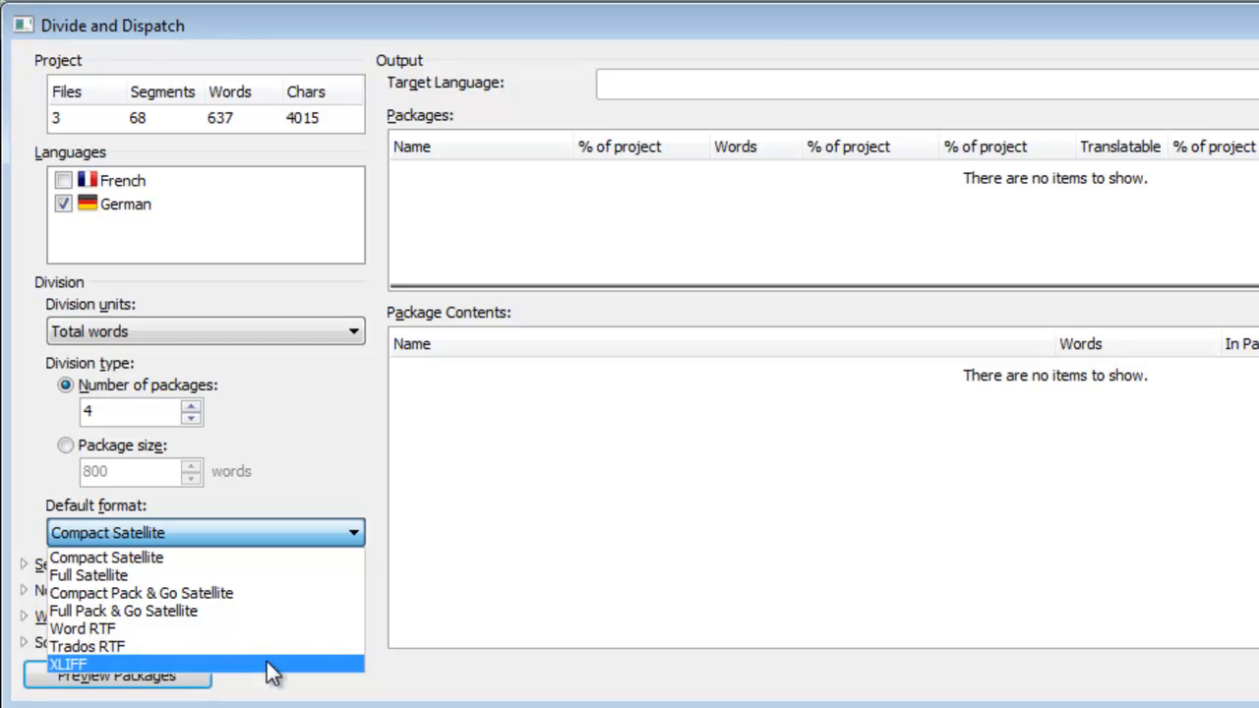
pyautogui.click(264, 563)
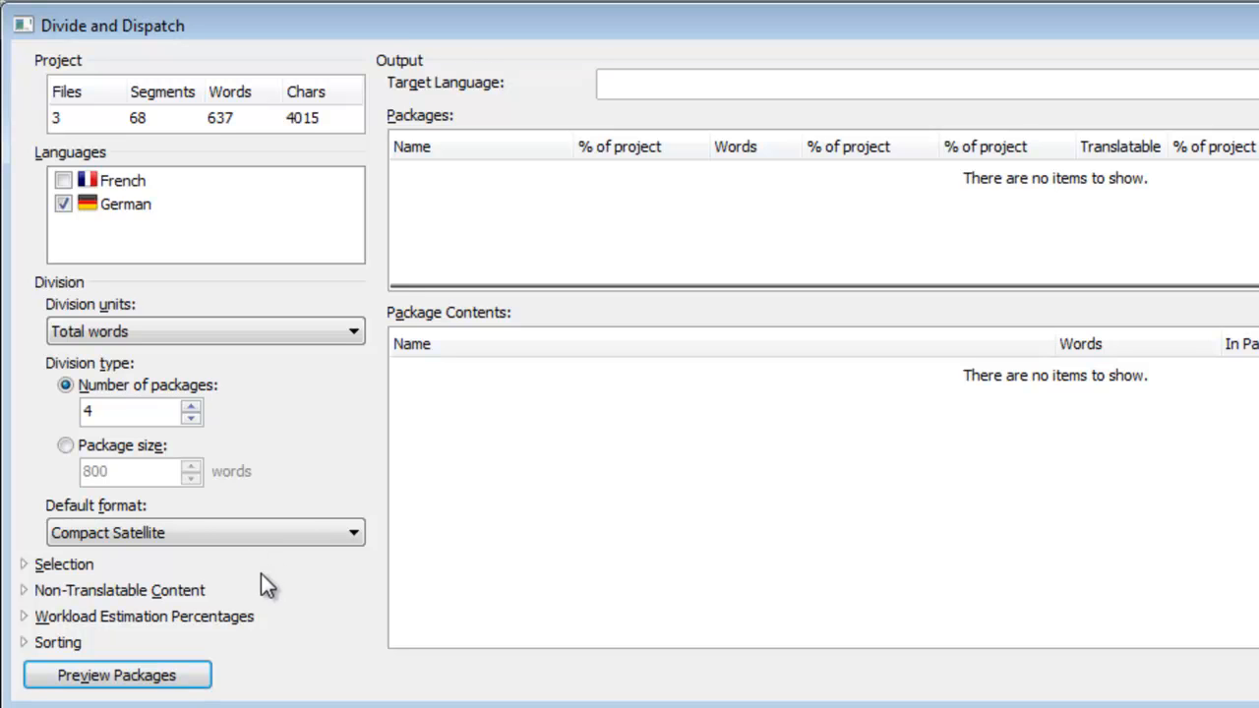
# - Expand the Selection options and set the export scope to All Segments
pyautogui.click(27, 566)
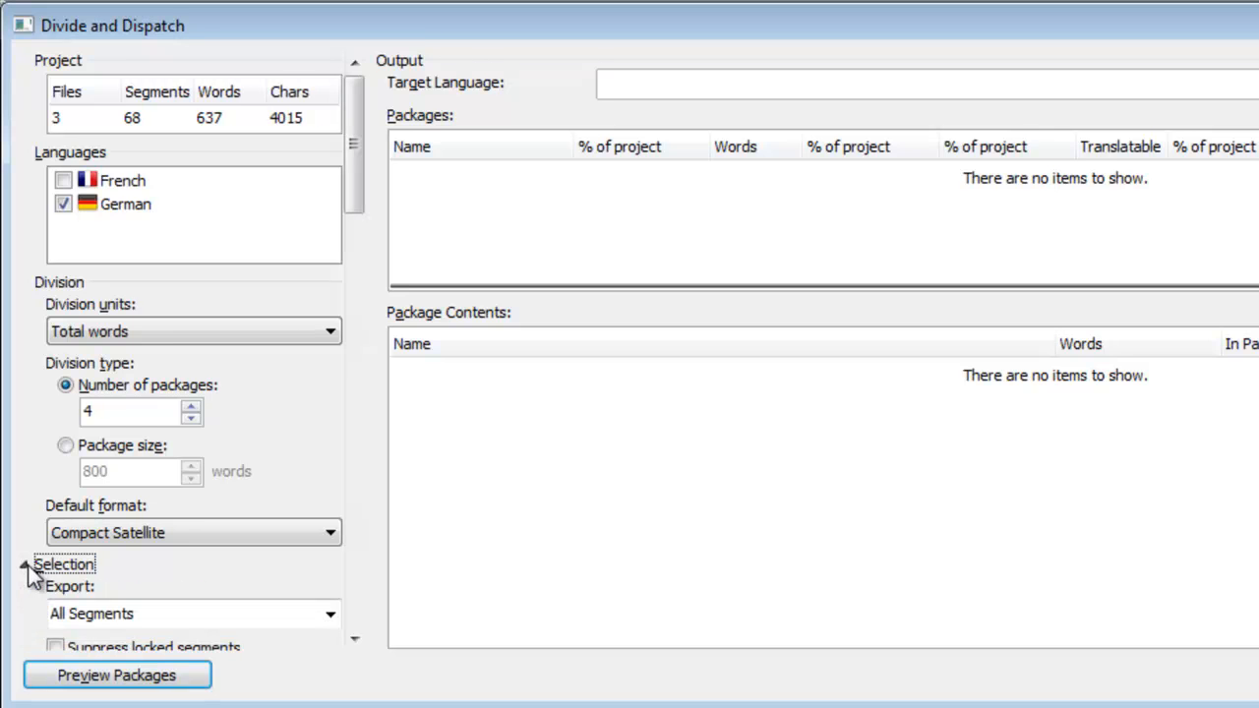
pyautogui.moveTo(358, 138); pyautogui.dragTo(365, 576)
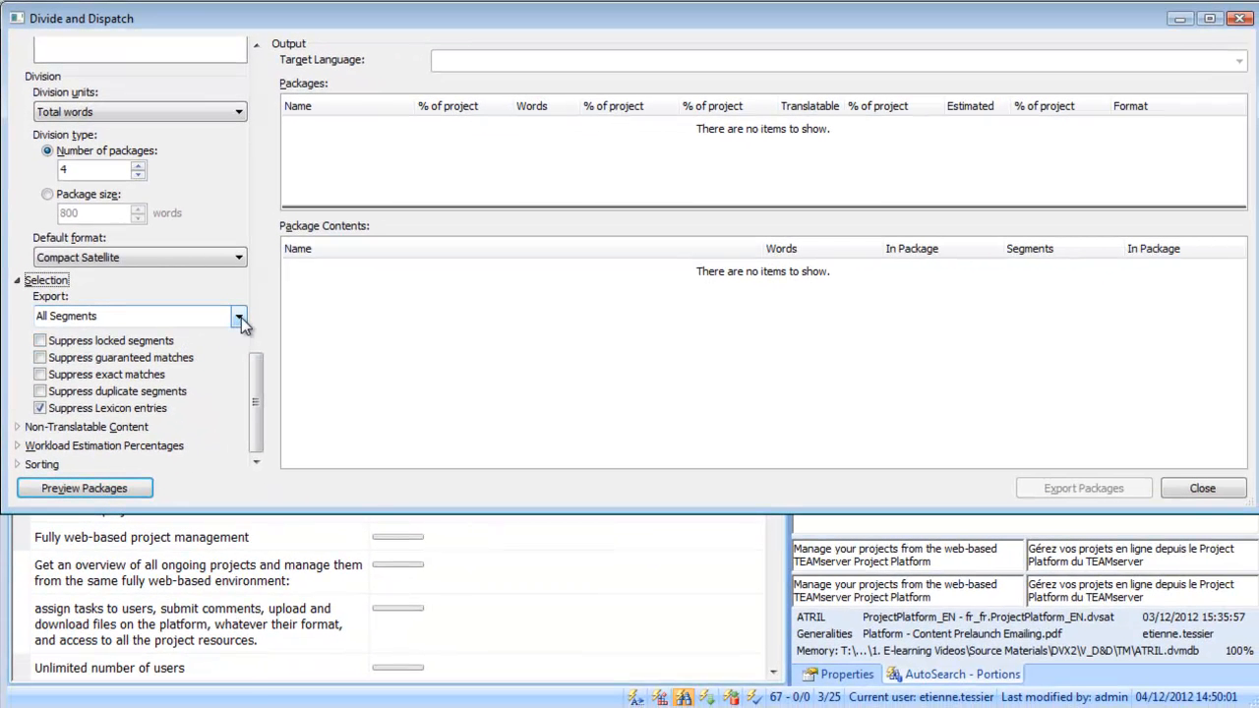
pyautogui.click(281, 370)
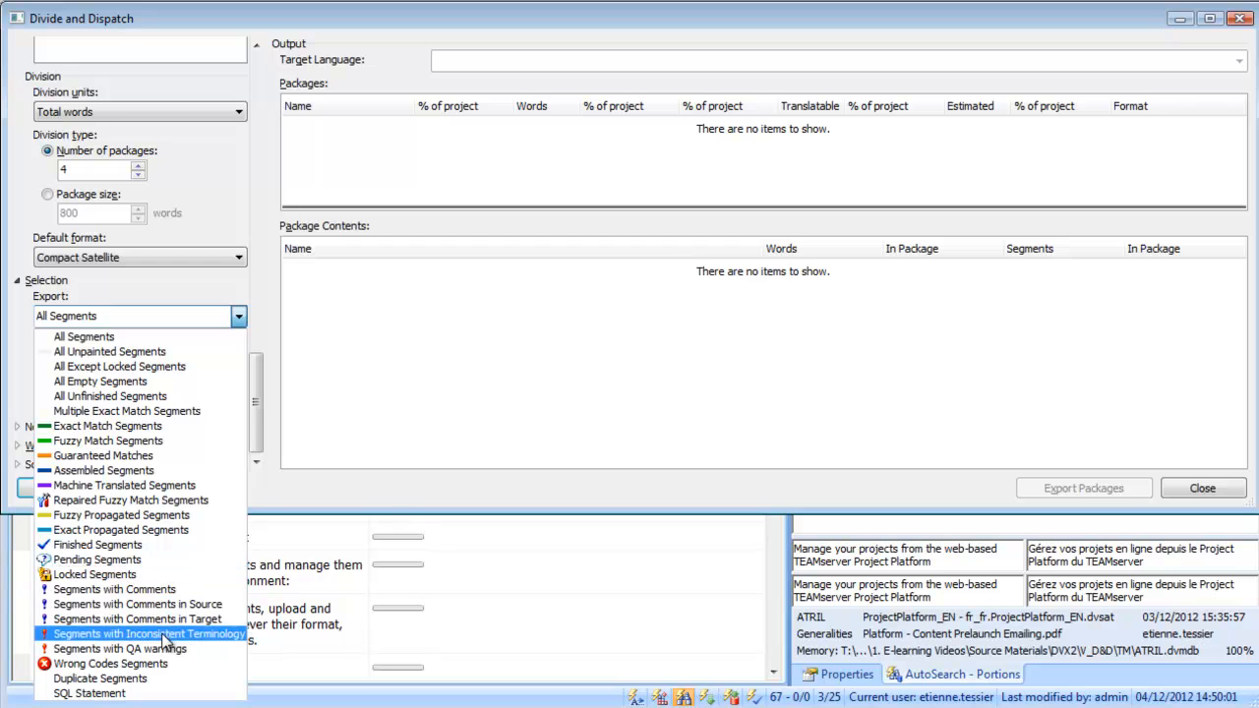
pyautogui.click(138, 340)
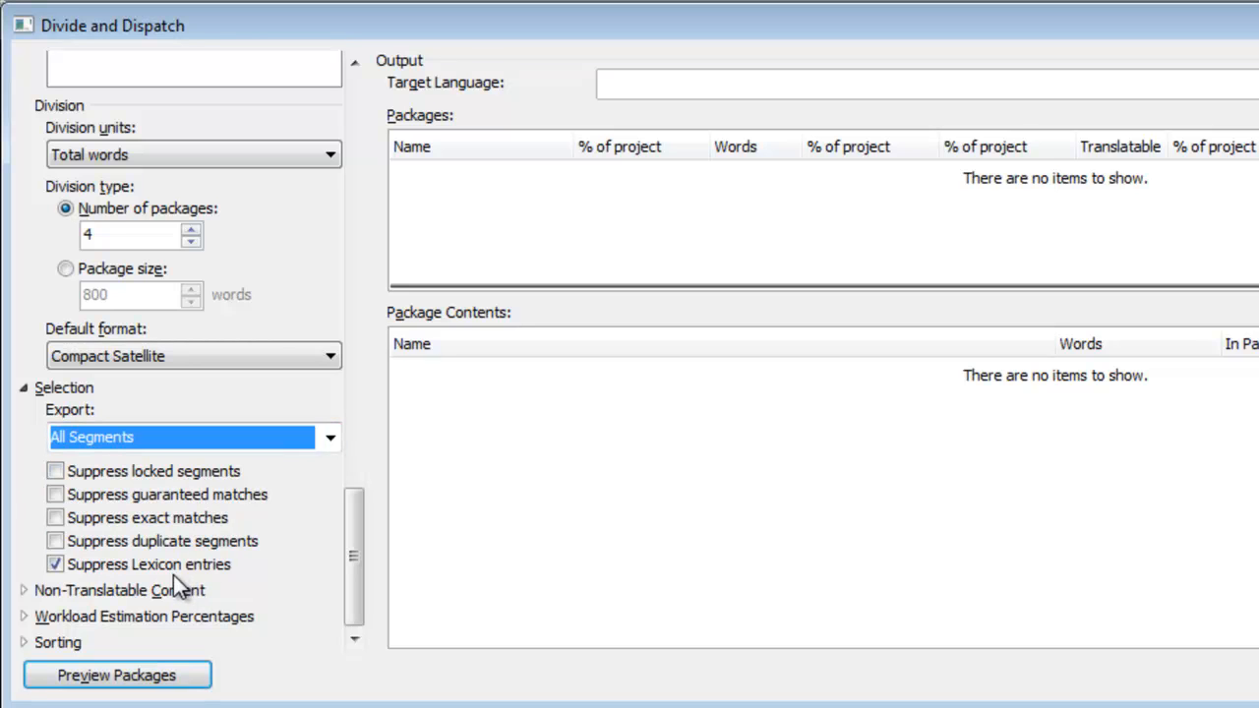
# - Try suppressing locked segments, guaranteed matches and exact matches, and switch these three options off again
pyautogui.click(56, 473)
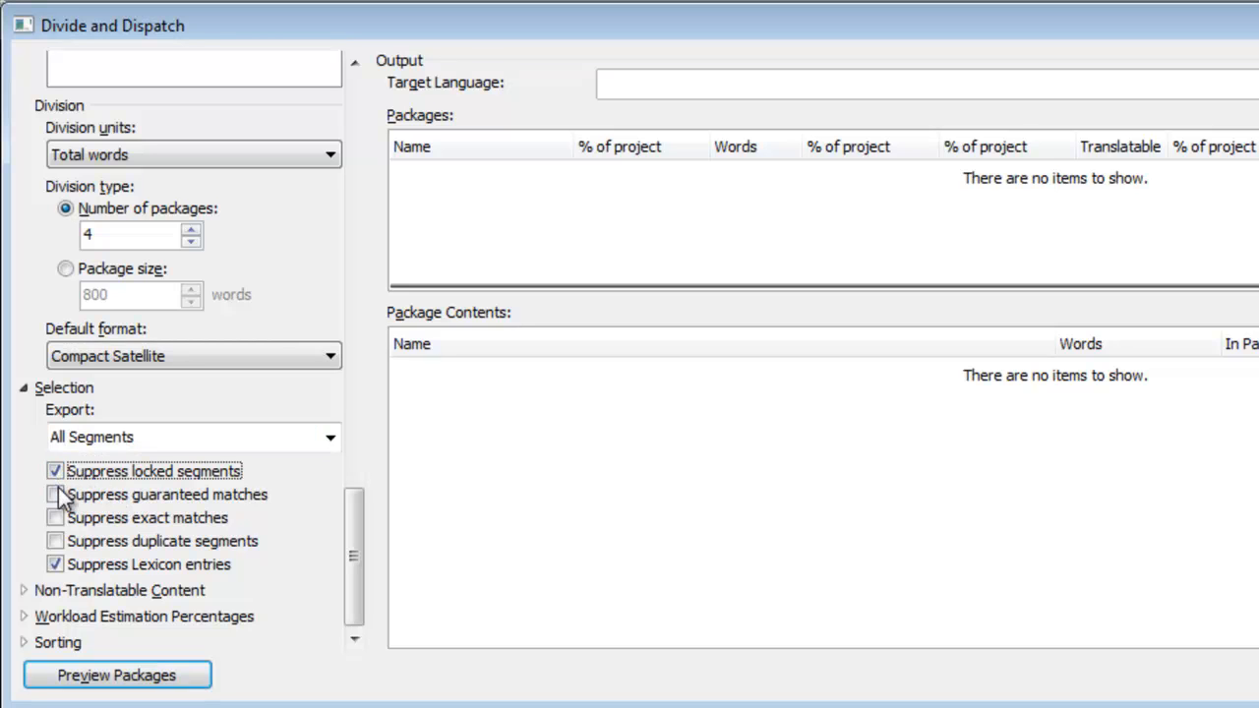
pyautogui.click(56, 496)
pyautogui.click(61, 525)
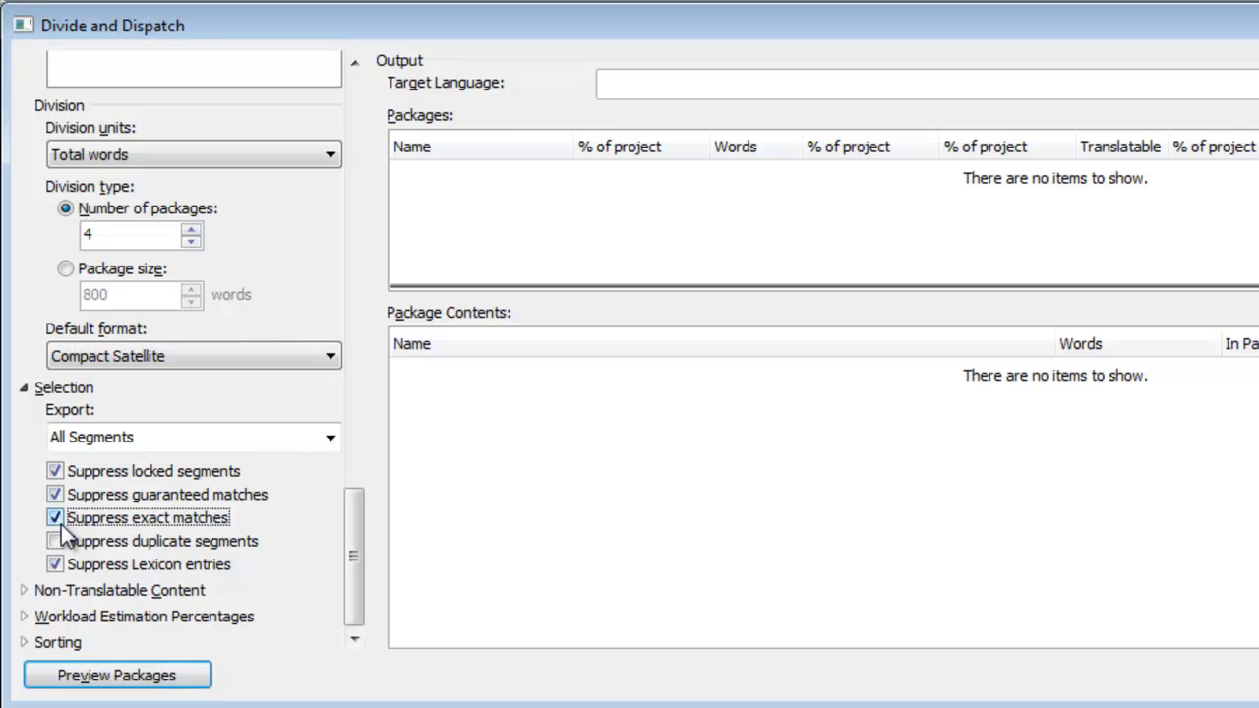
pyautogui.click(56, 522)
pyautogui.click(56, 498)
pyautogui.click(55, 475)
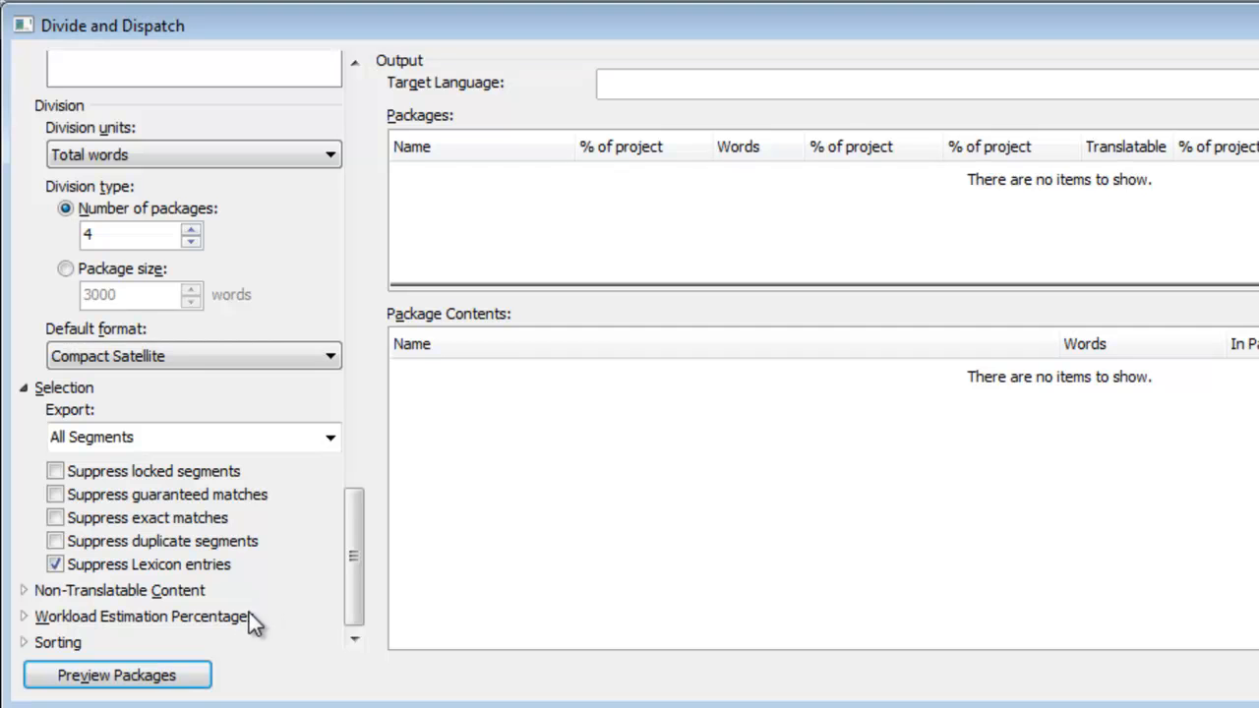
# - Expand the Sorting options and set the sorting to Natural
pyautogui.click(30, 642)
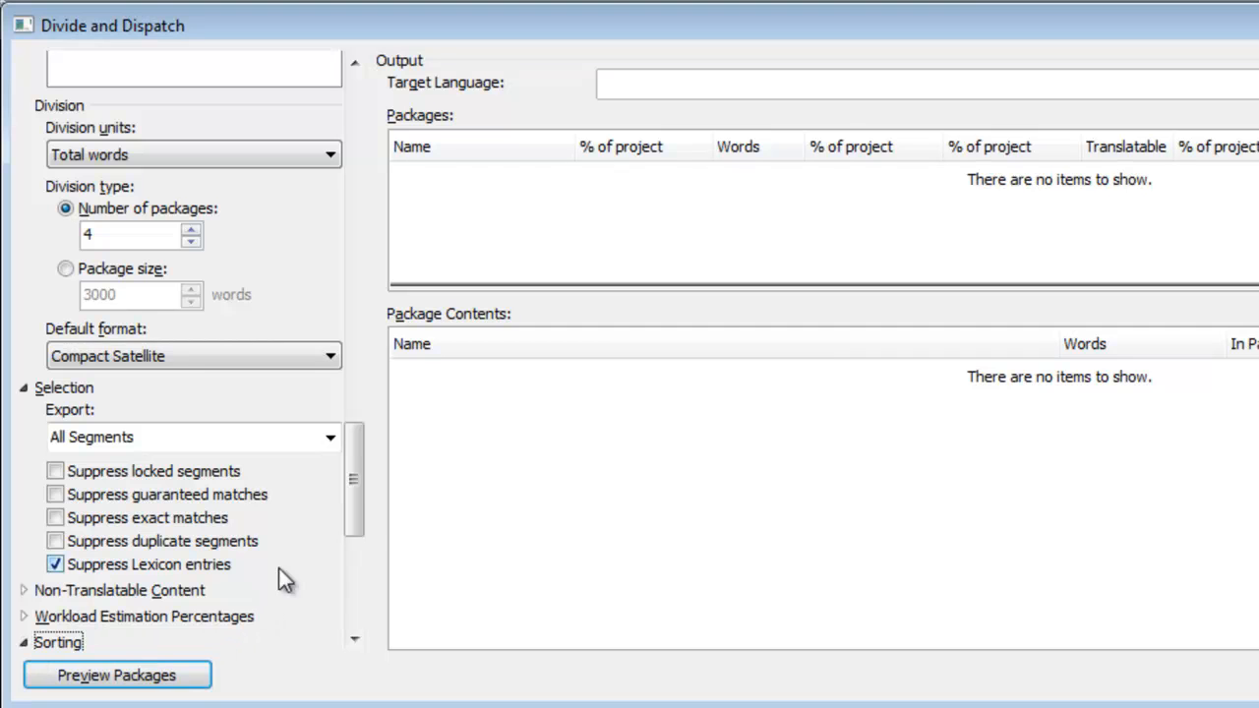
pyautogui.moveTo(358, 501); pyautogui.dragTo(323, 602)
pyautogui.click(49, 645)
pyautogui.click(49, 620)
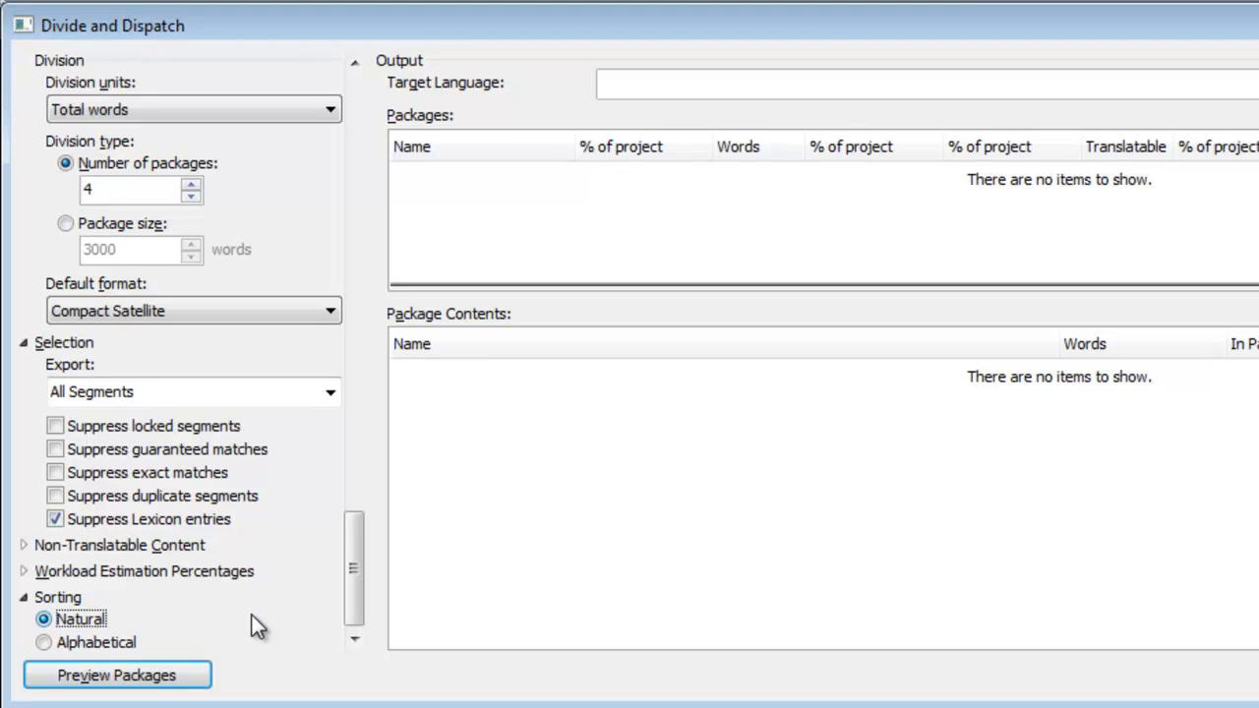
# - Preview the packages for the German target language and enlarge the dialog to show the whole package list
pyautogui.click(194, 671)
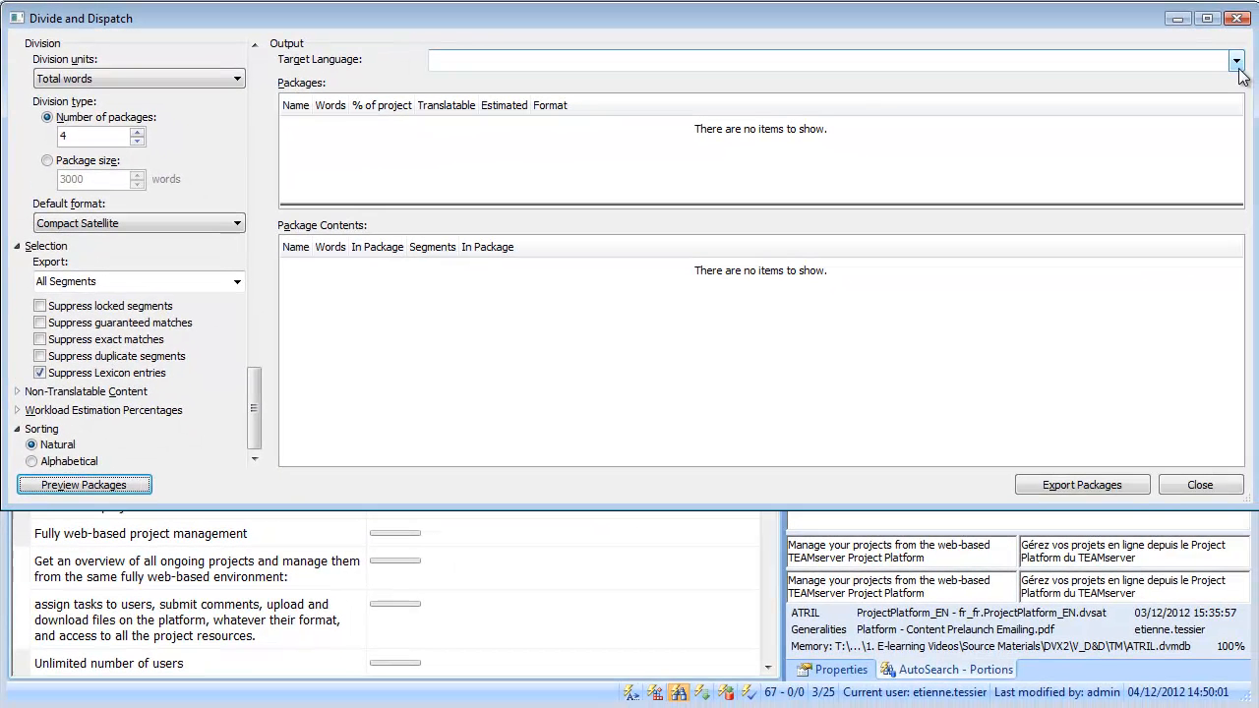
pyautogui.click(1237, 61)
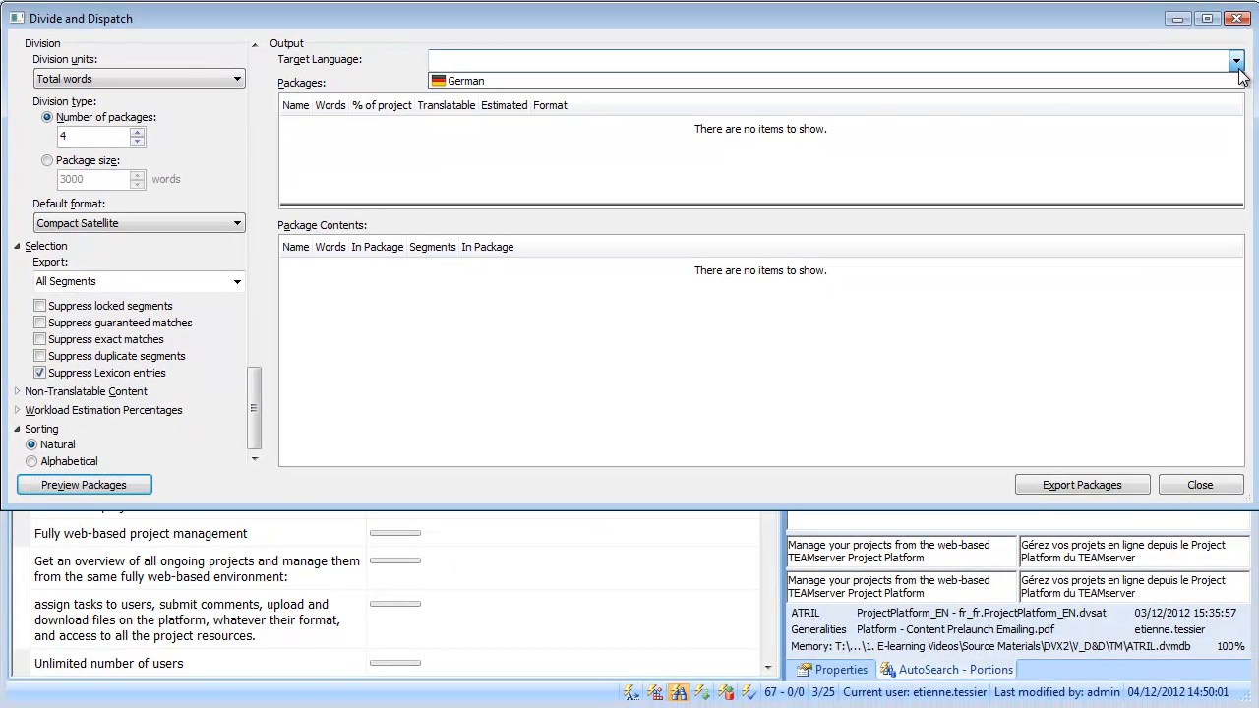
pyautogui.click(1220, 83)
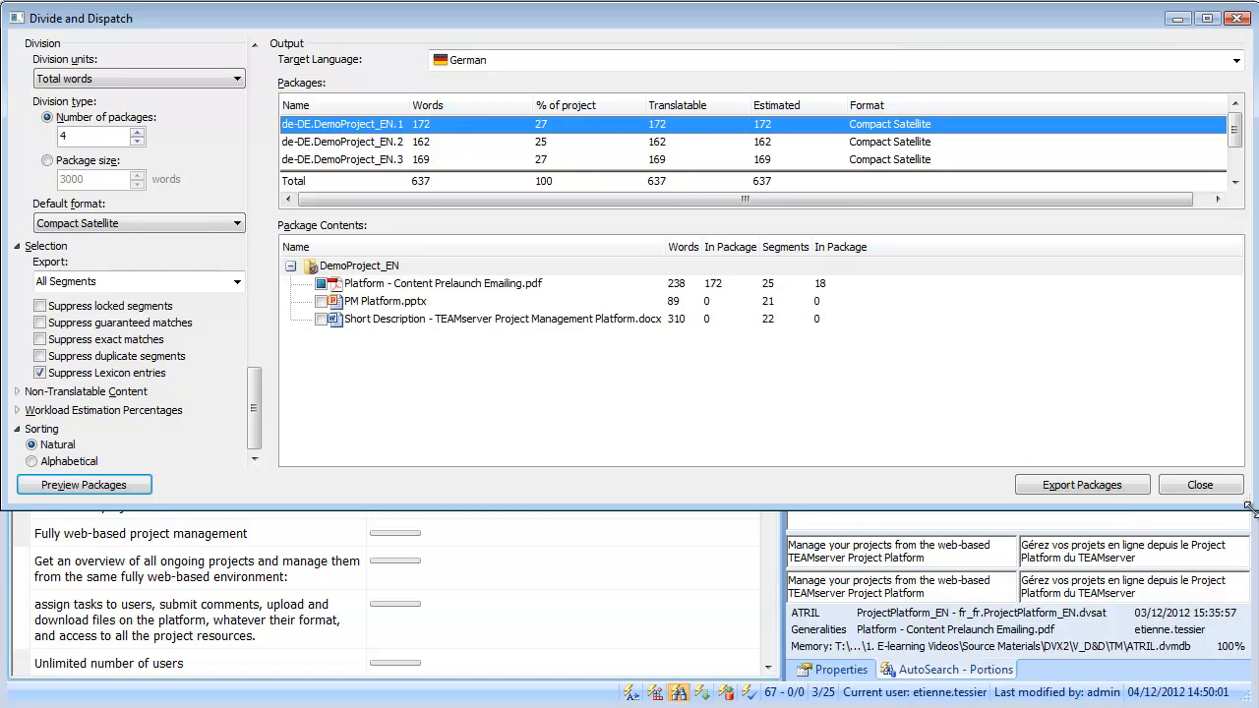
pyautogui.moveTo(1251, 504); pyautogui.dragTo(1250, 587)
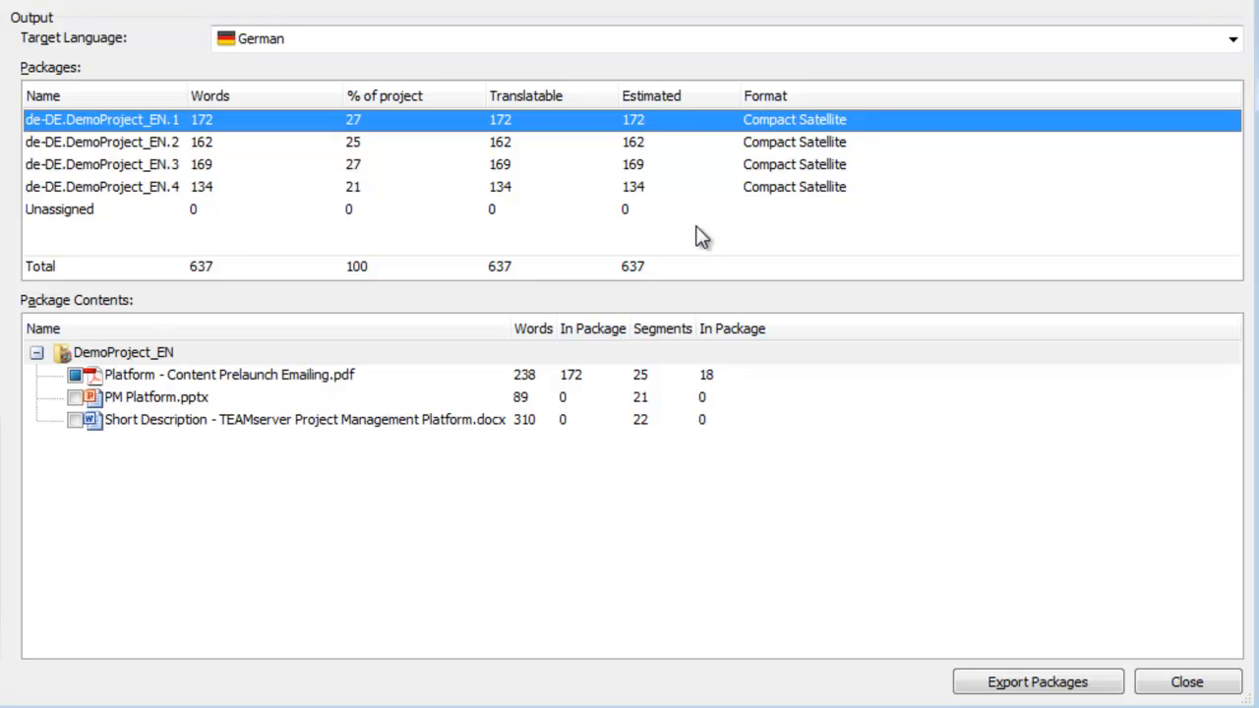
# - Set the format of package de-DE.DemoProject_EN.3 to XLIFF
pyautogui.click(857, 119)
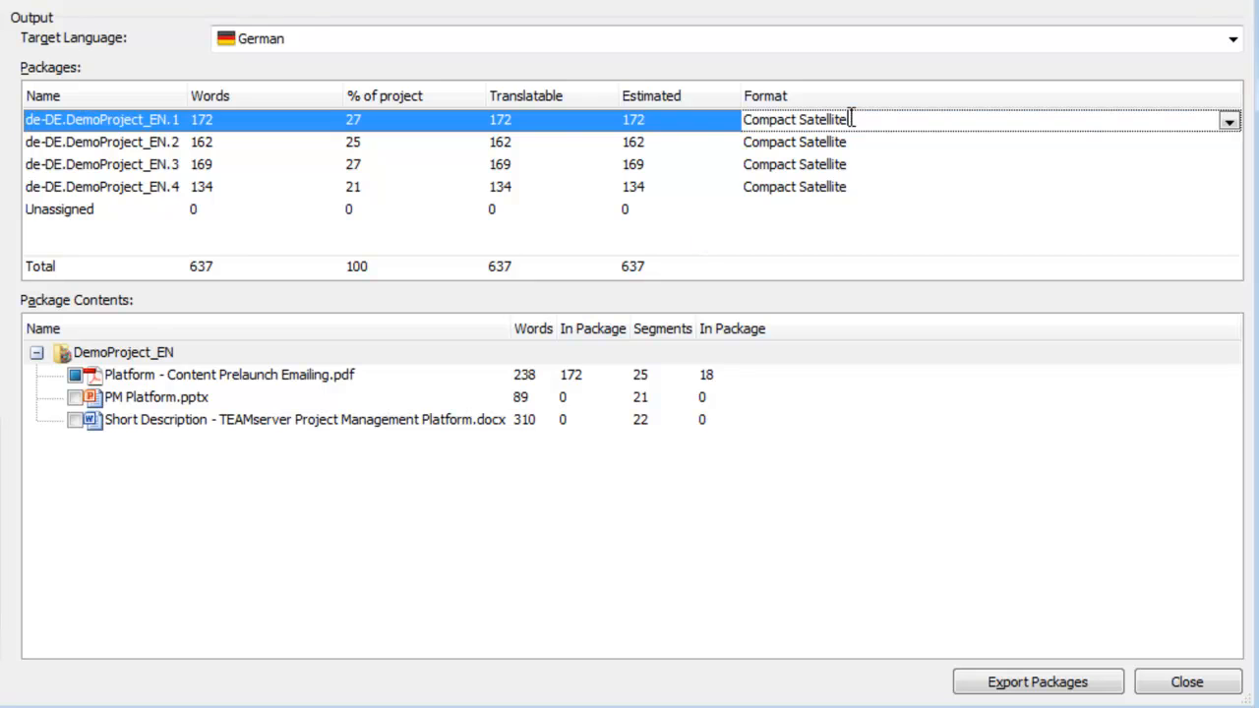
pyautogui.click(860, 167)
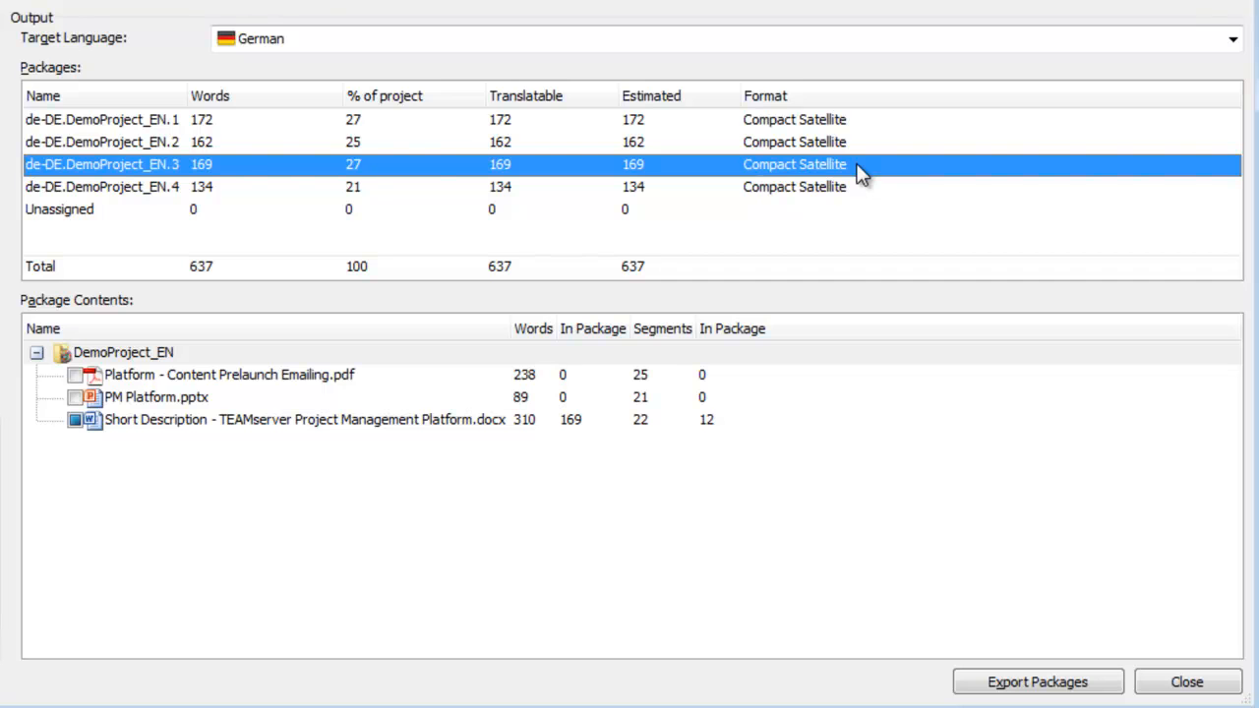
pyautogui.click(862, 167)
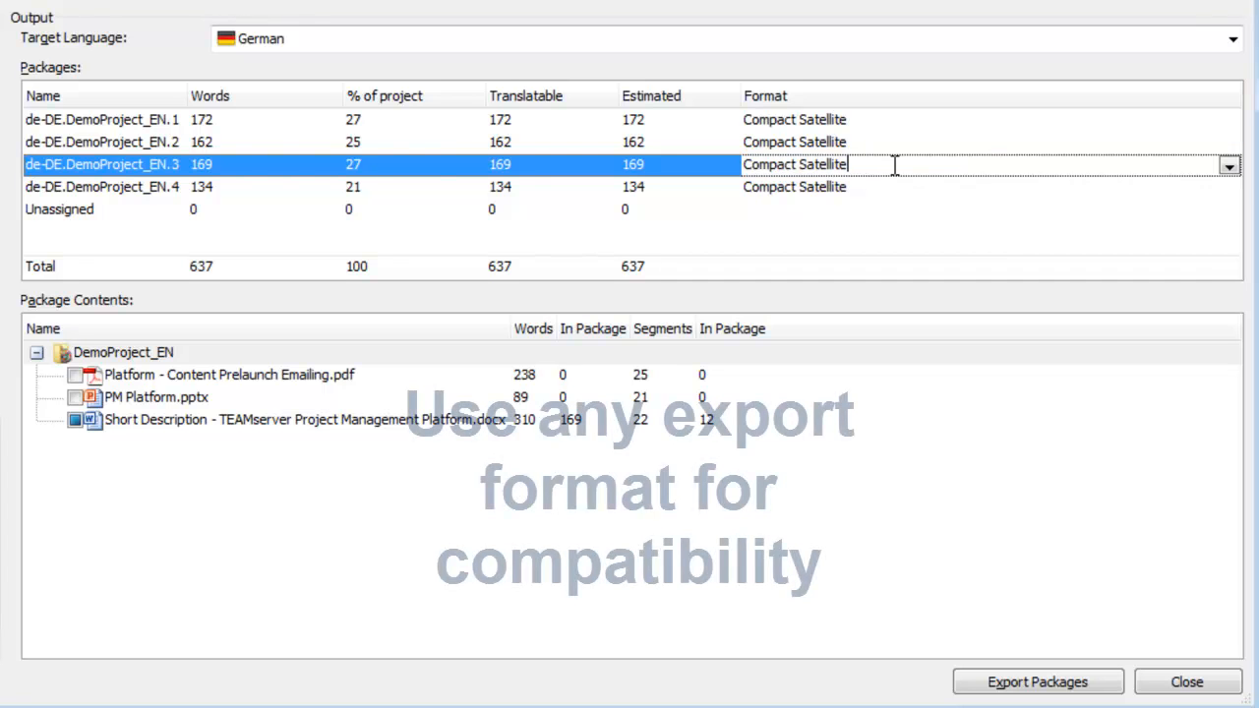
pyautogui.click(1229, 167)
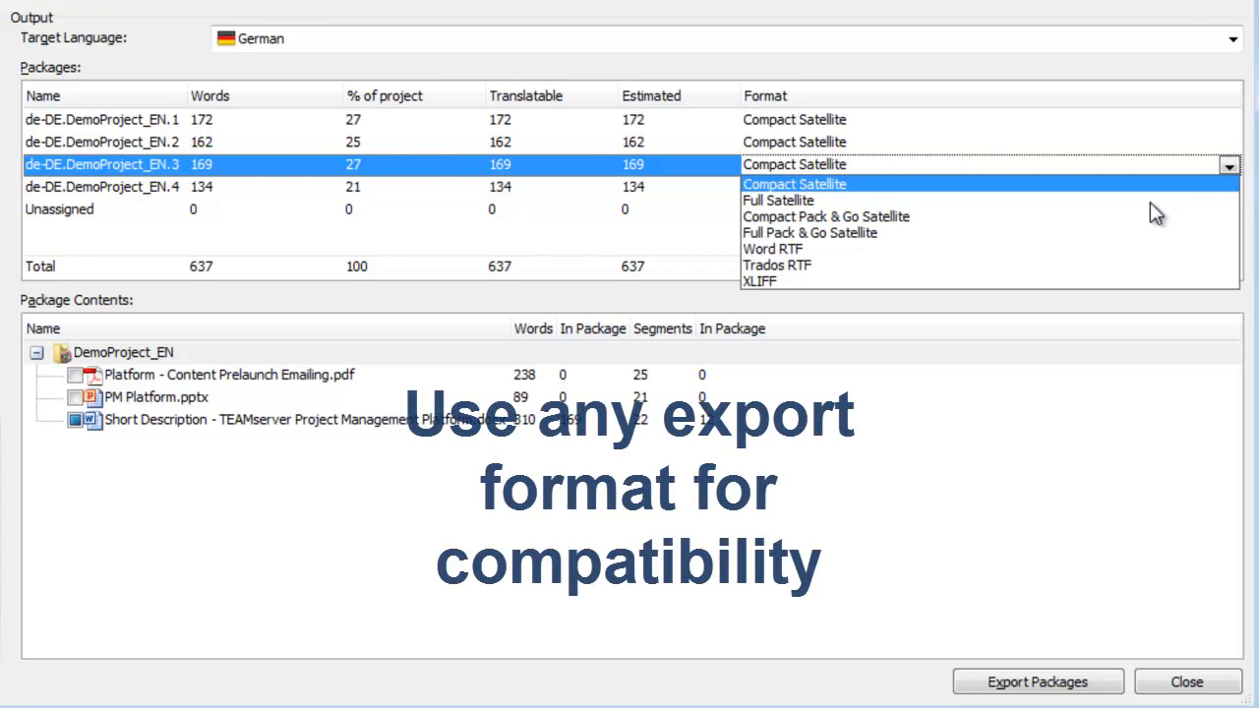
pyautogui.click(776, 285)
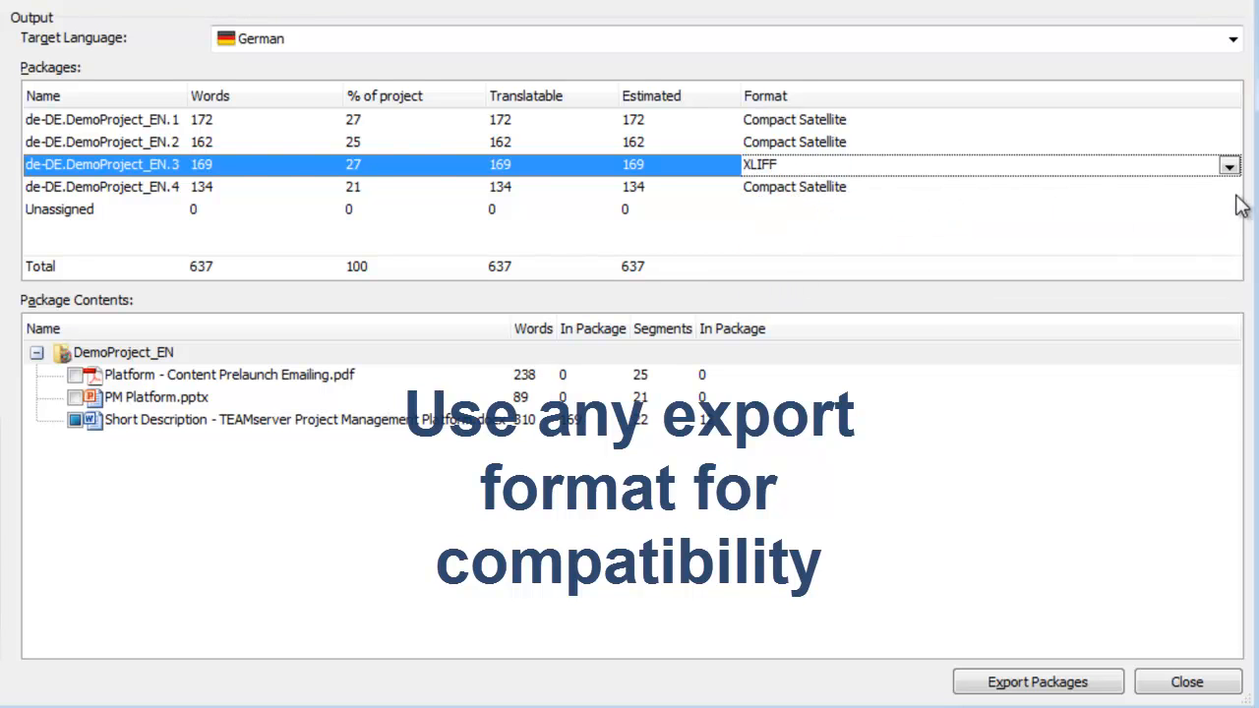
# - Set the format of package de-DE.DemoProject_EN.4 to Word RTF
pyautogui.click(1229, 186)
pyautogui.click(1229, 187)
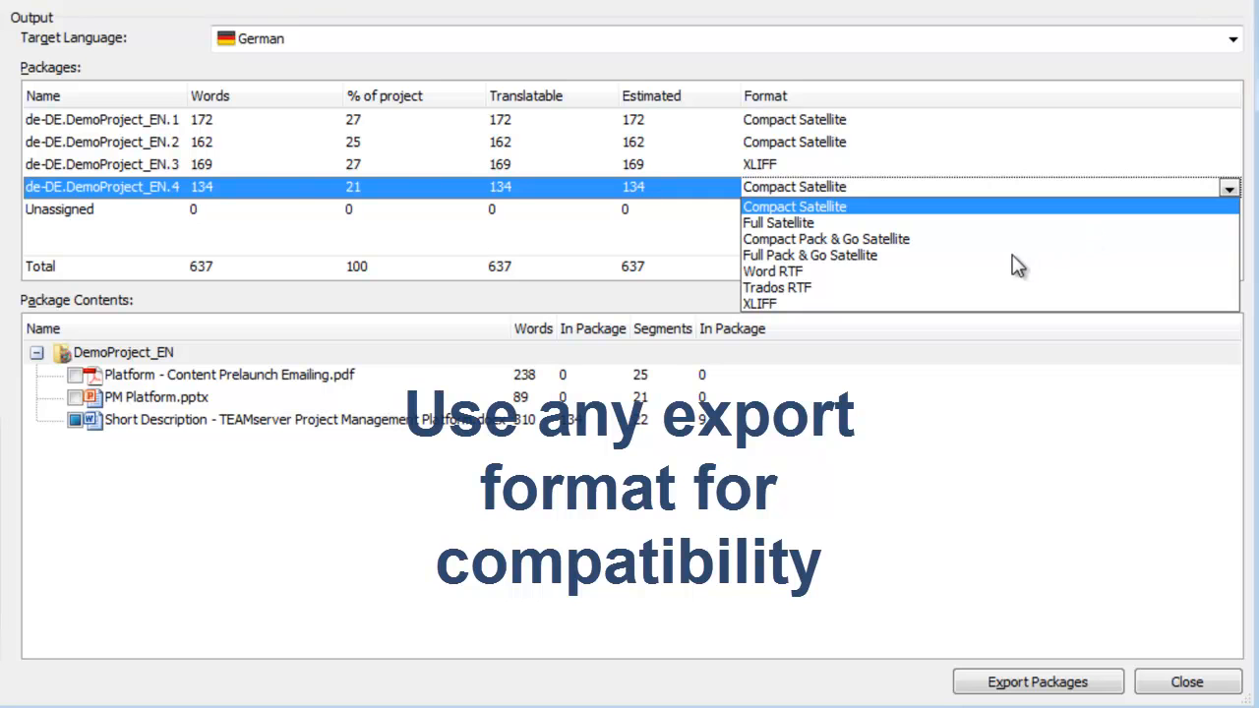
pyautogui.click(779, 274)
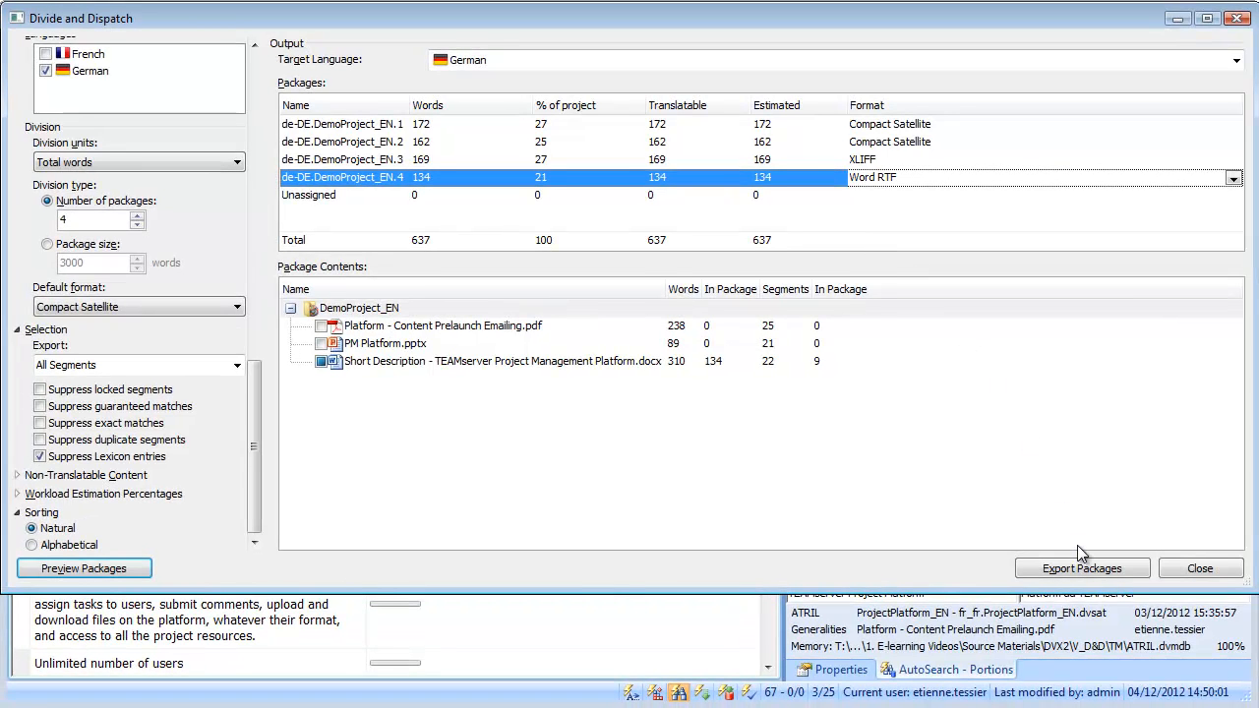
# - Start exporting the packages and choose the PM\Sub-projects folder as the destination
pyautogui.click(1082, 569)
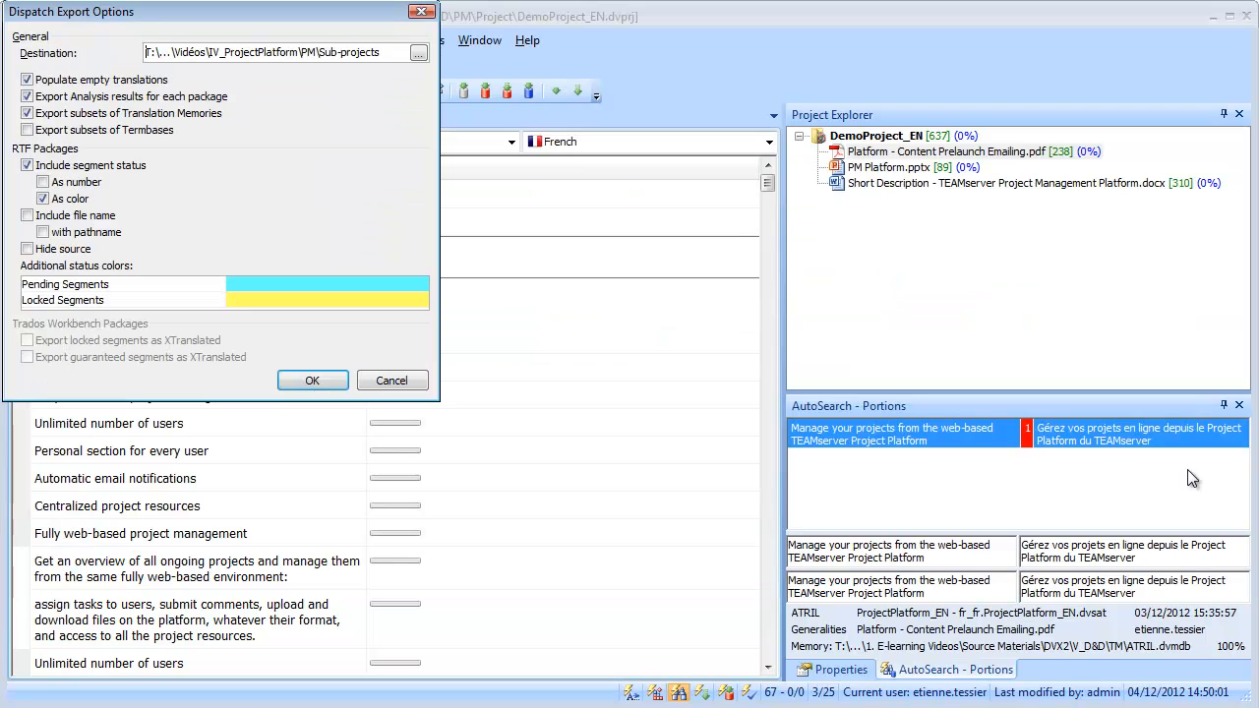
pyautogui.click(418, 54)
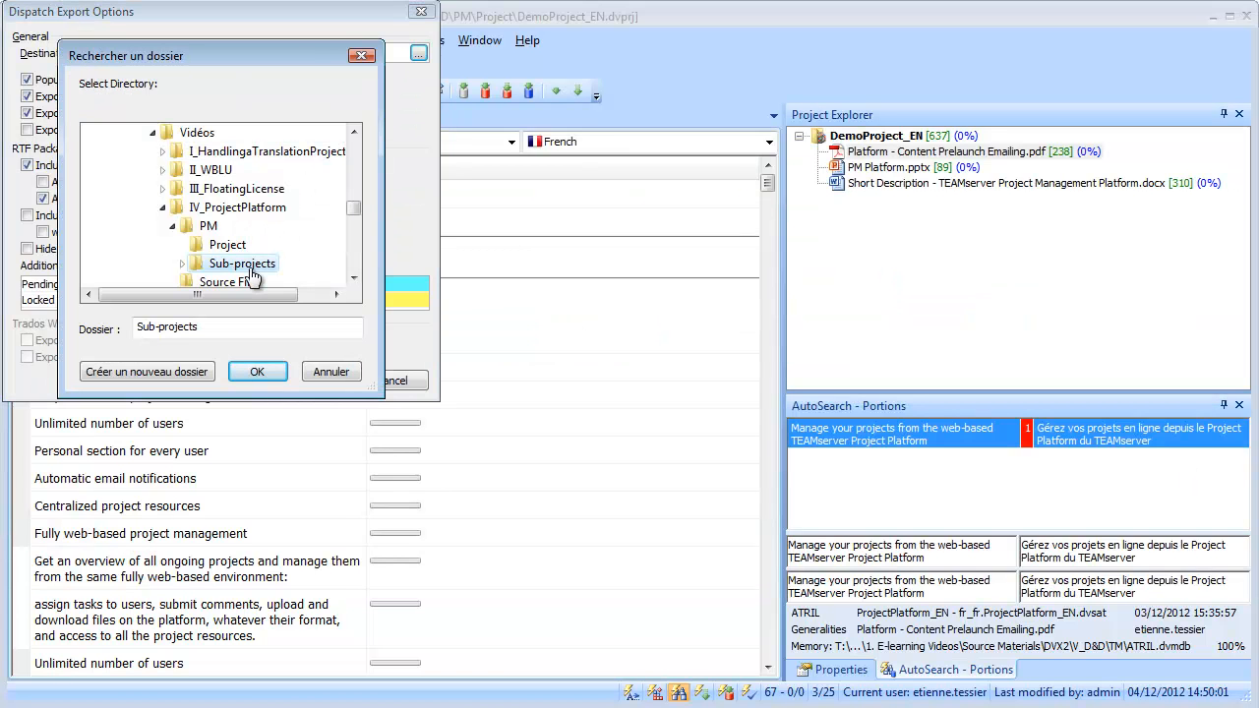
pyautogui.click(256, 371)
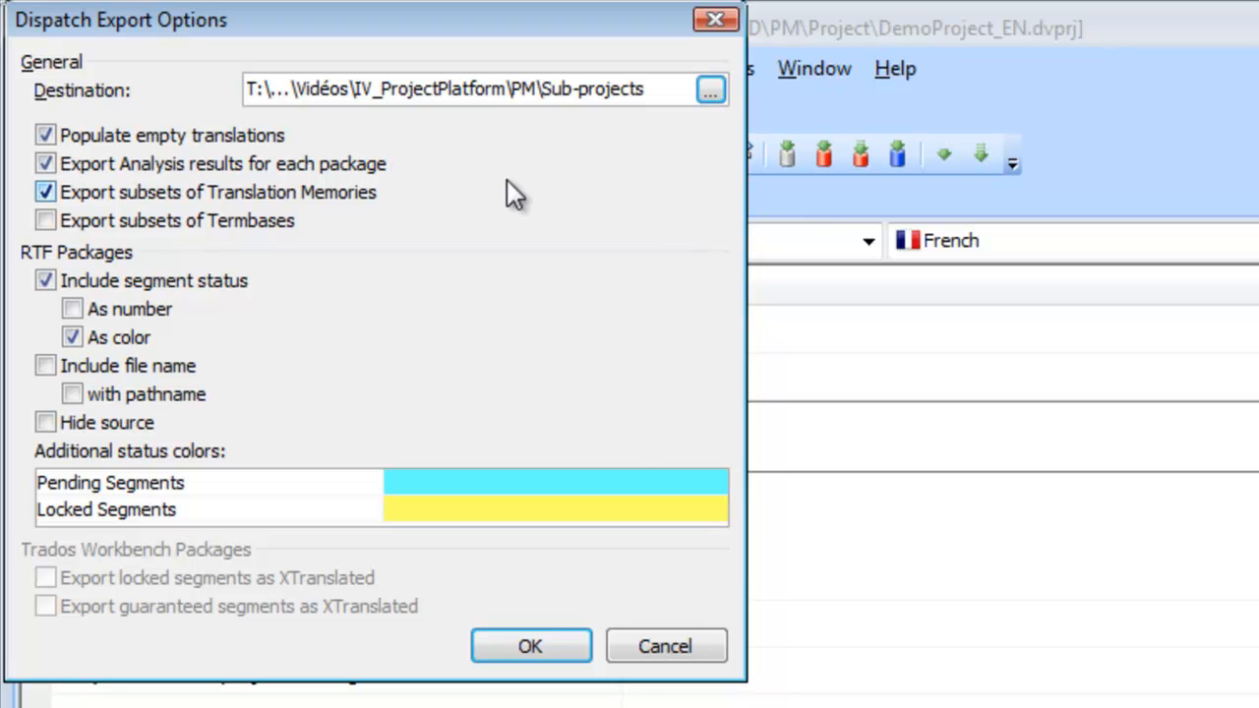
# - Keep analysis results for each package enabled and export the packages with the current dispatch options
pyautogui.click(45, 165)
pyautogui.click(47, 164)
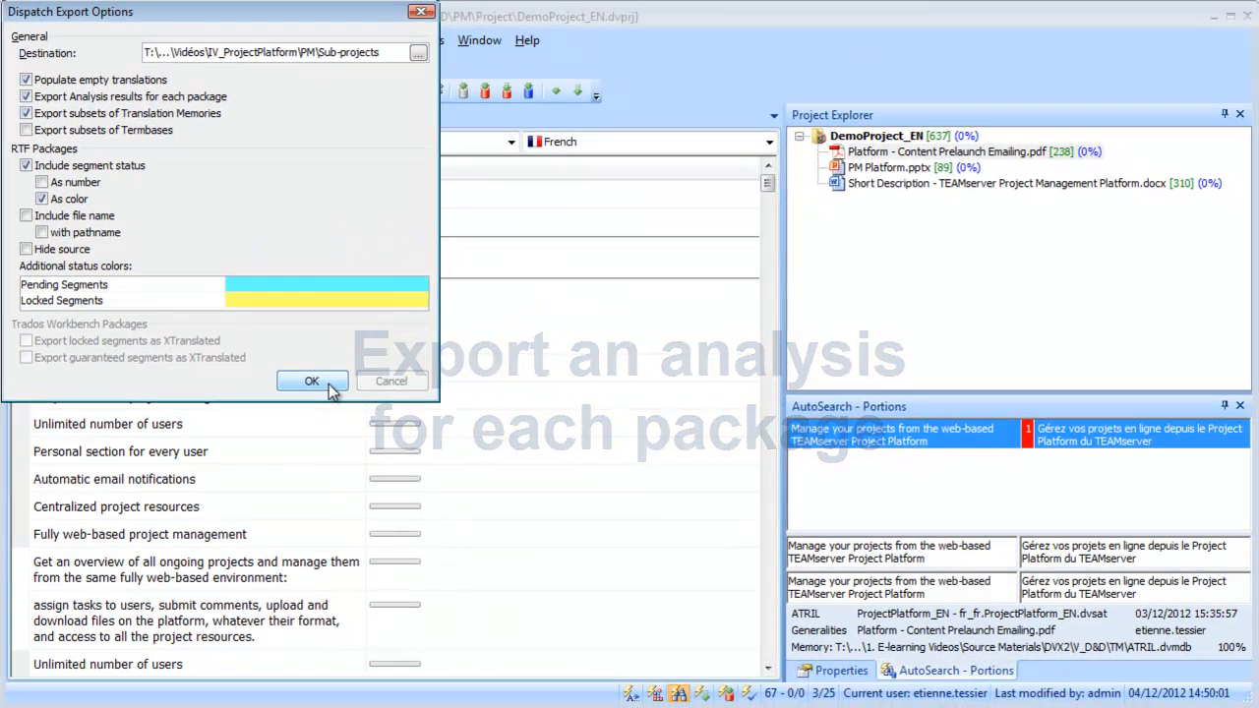
pyautogui.click(499, 608)
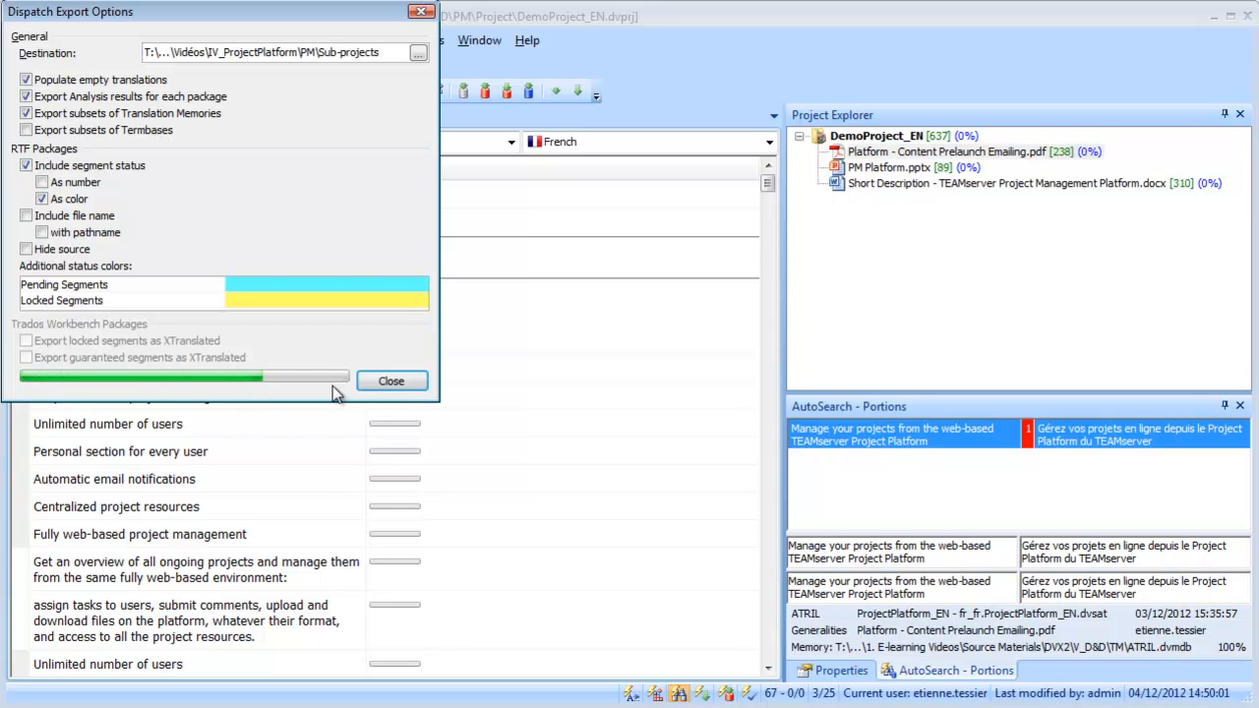
pyautogui.click(405, 382)
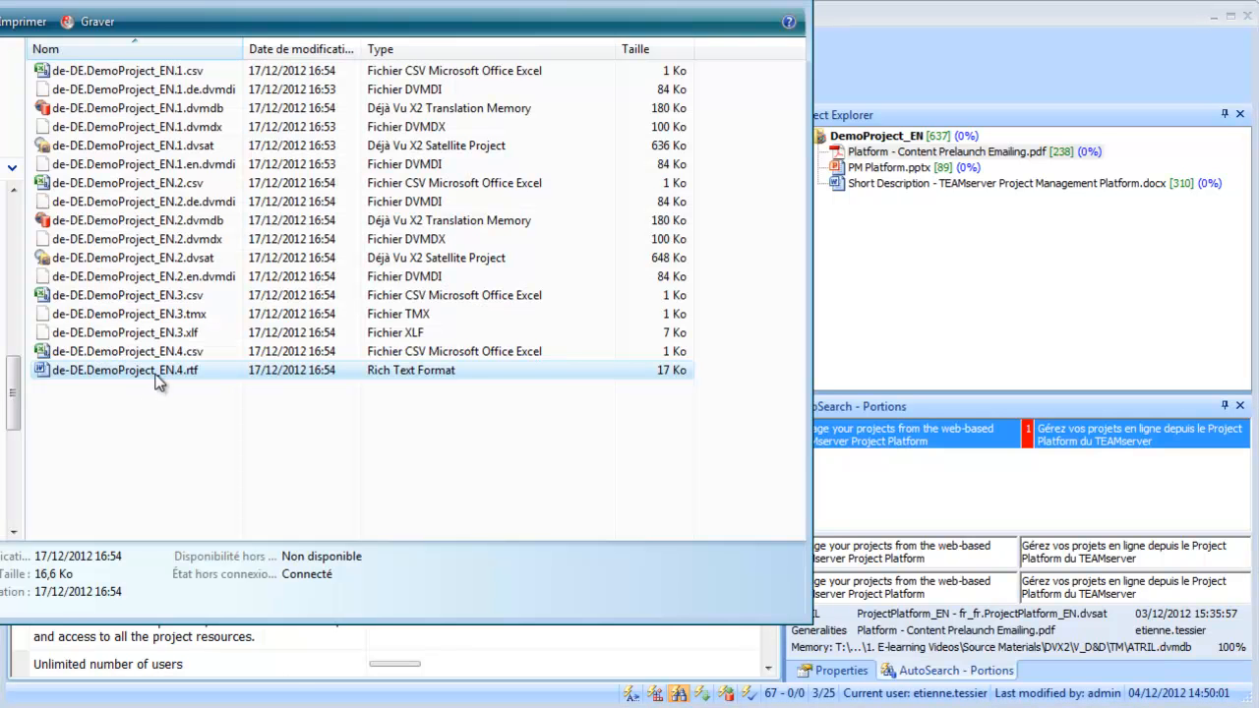
# - Examine the exported RTF, XLF, satellite project and CSV analysis files in the destination folder
pyautogui.click(194, 338)
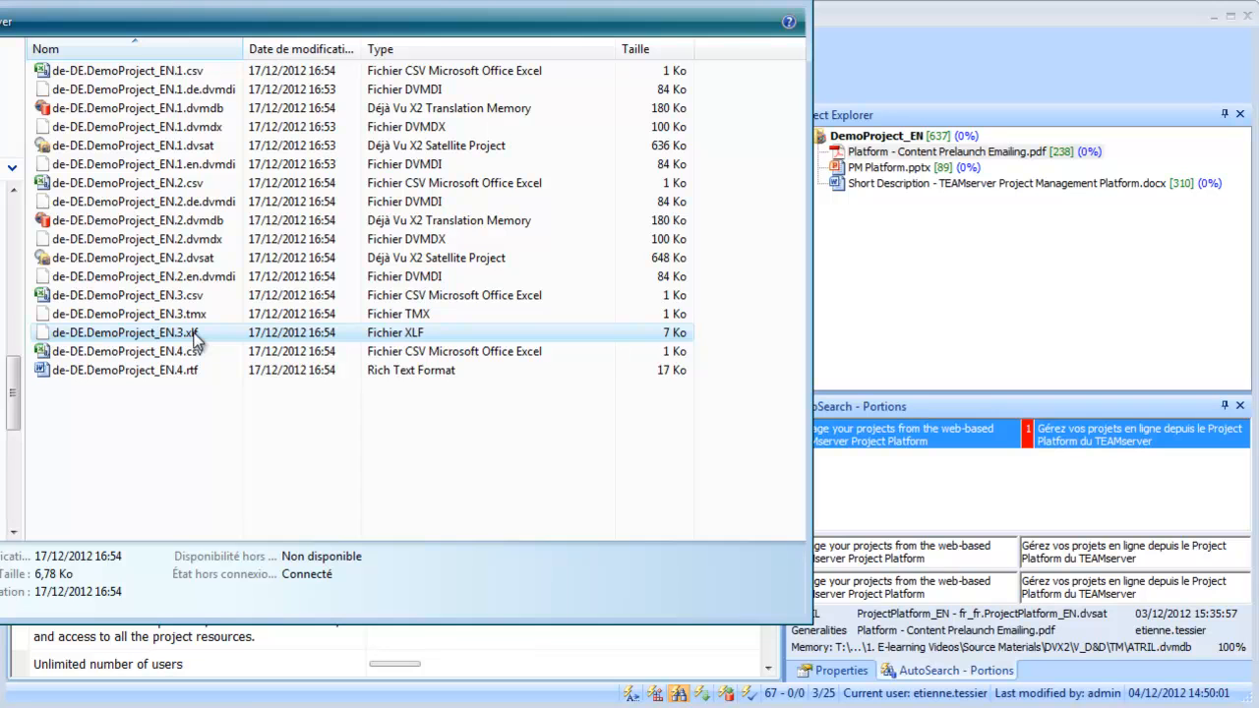
pyautogui.click(209, 260)
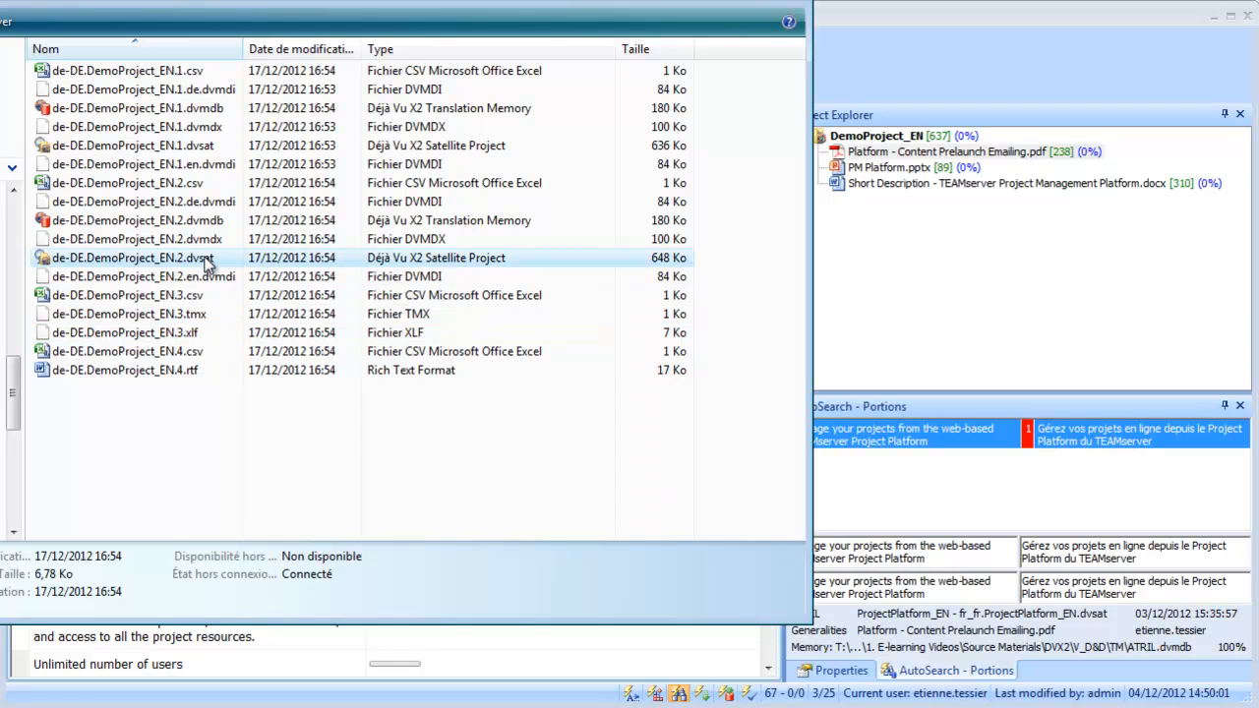
pyautogui.click(208, 147)
pyautogui.click(197, 75)
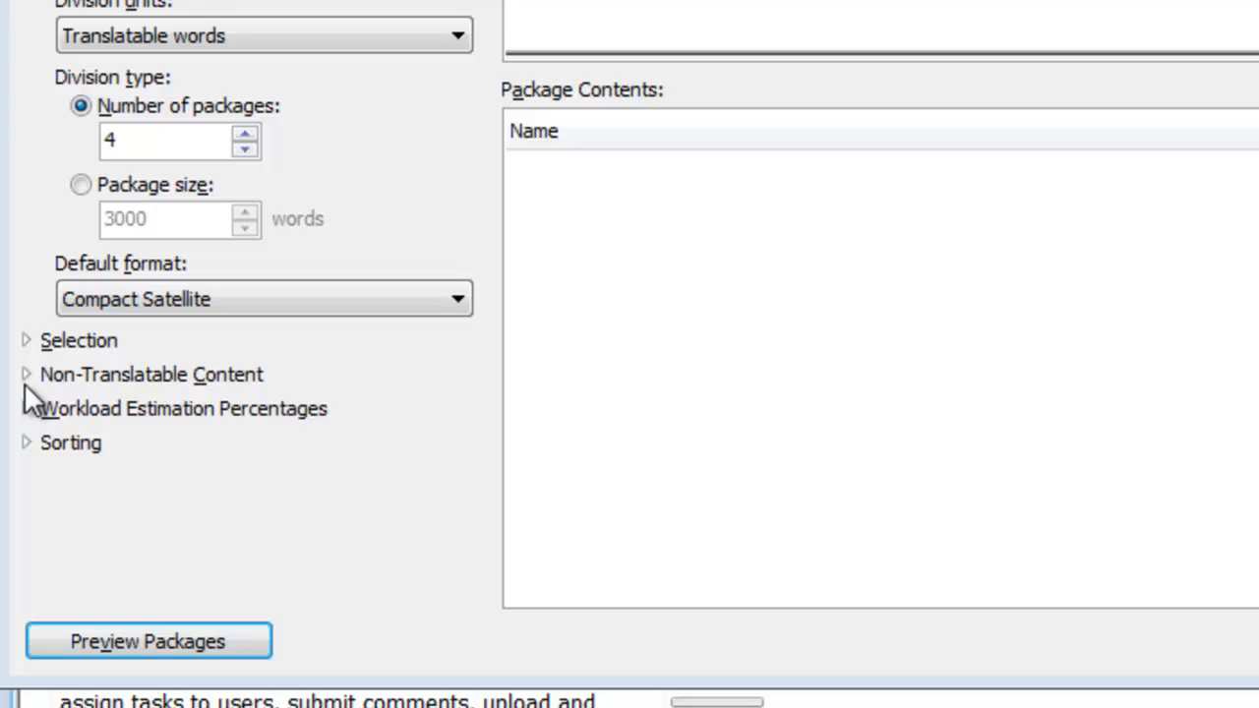
# - Expand the Non-Translatable Content options and preview the packages for the French target language
pyautogui.click(26, 375)
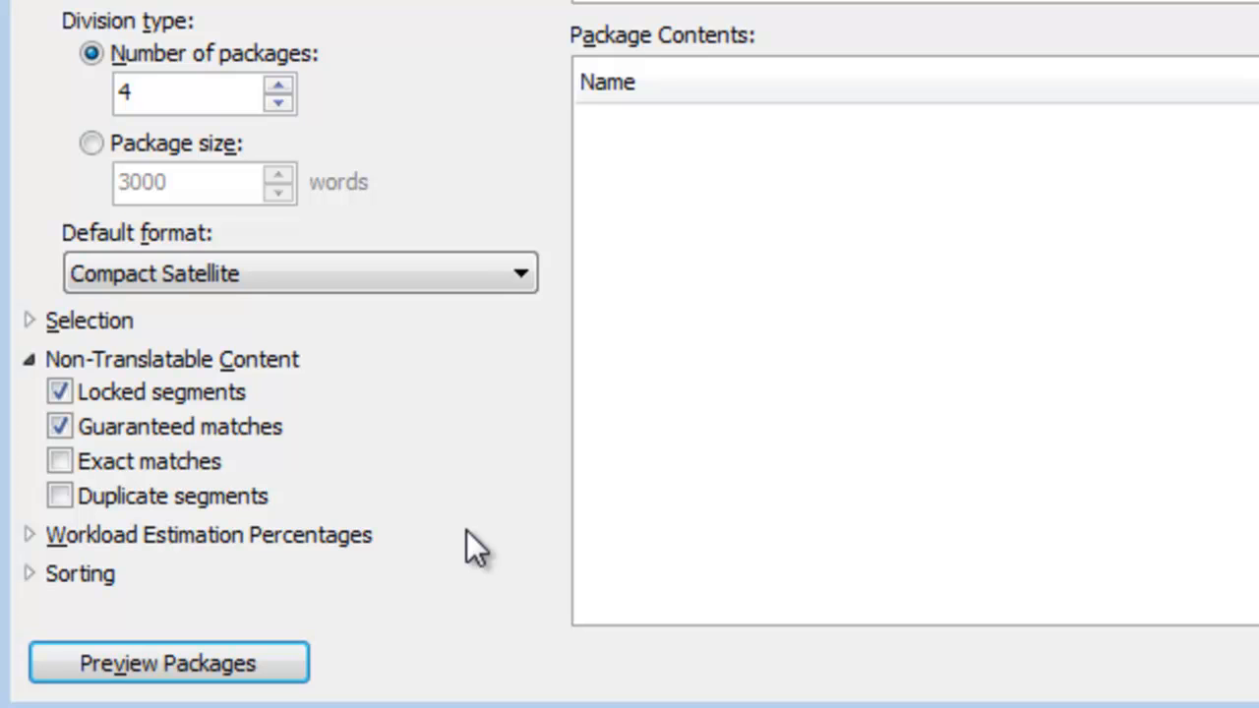
pyautogui.click(296, 661)
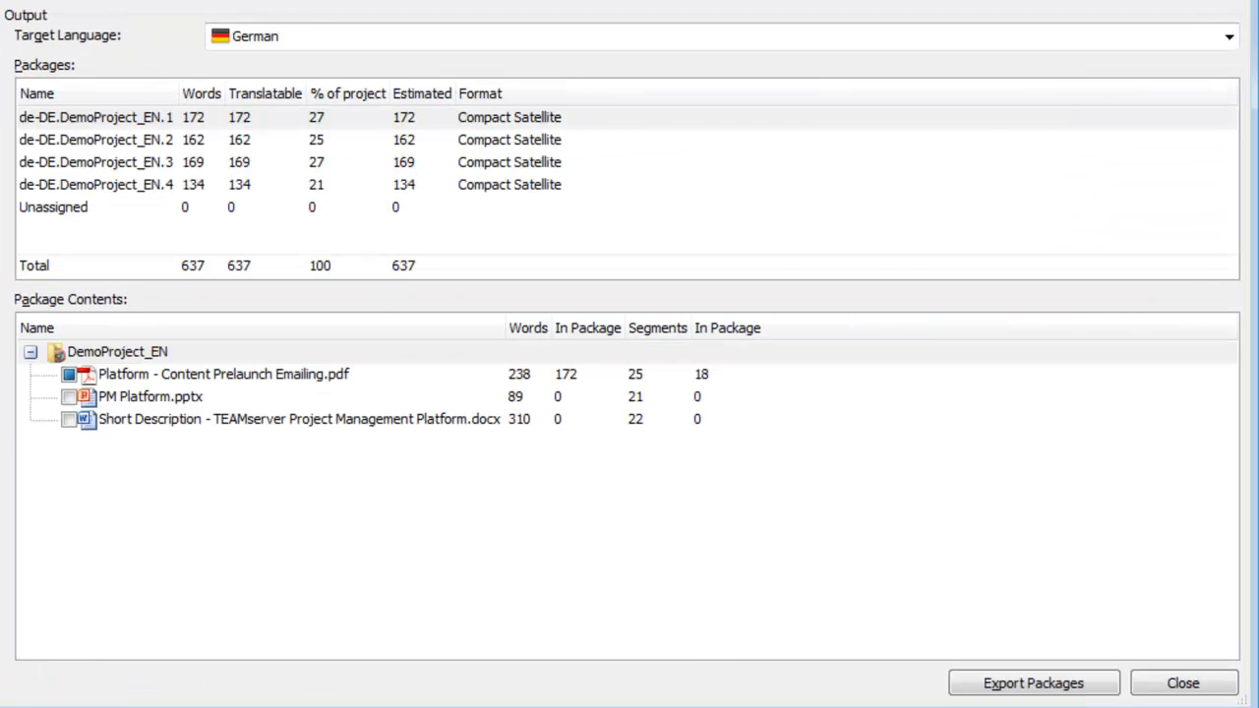
pyautogui.click(1132, 44)
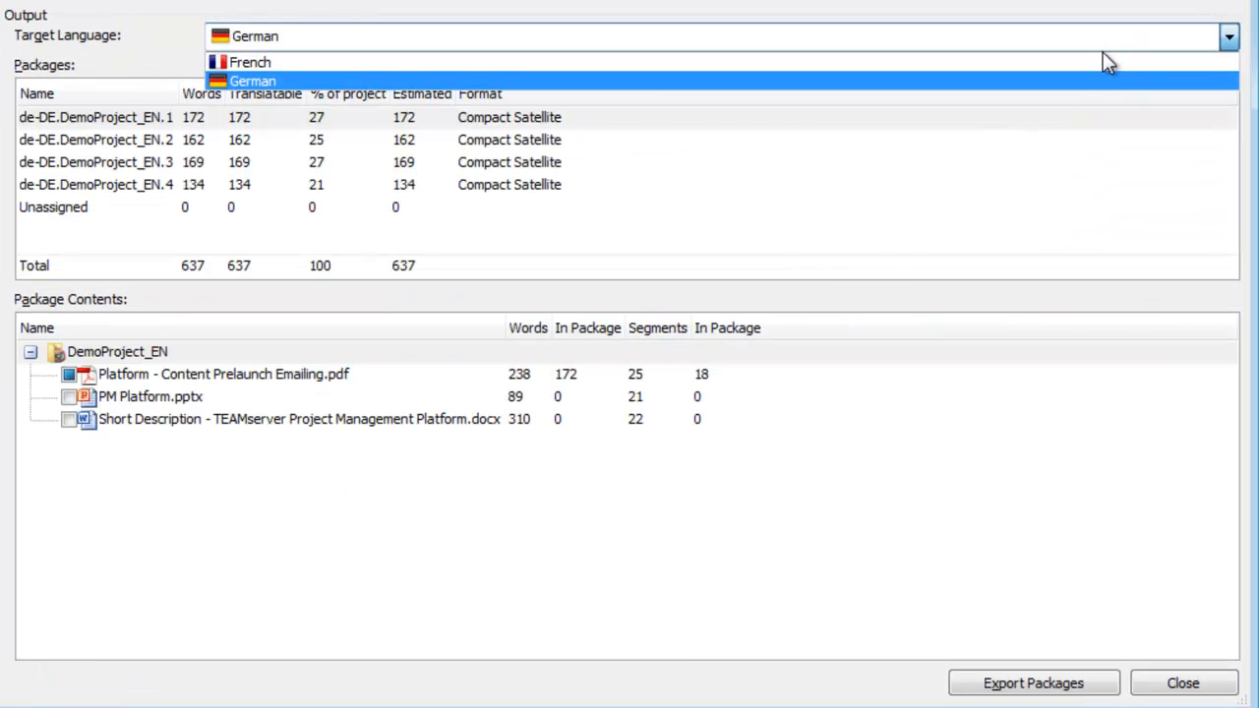
pyautogui.click(1096, 56)
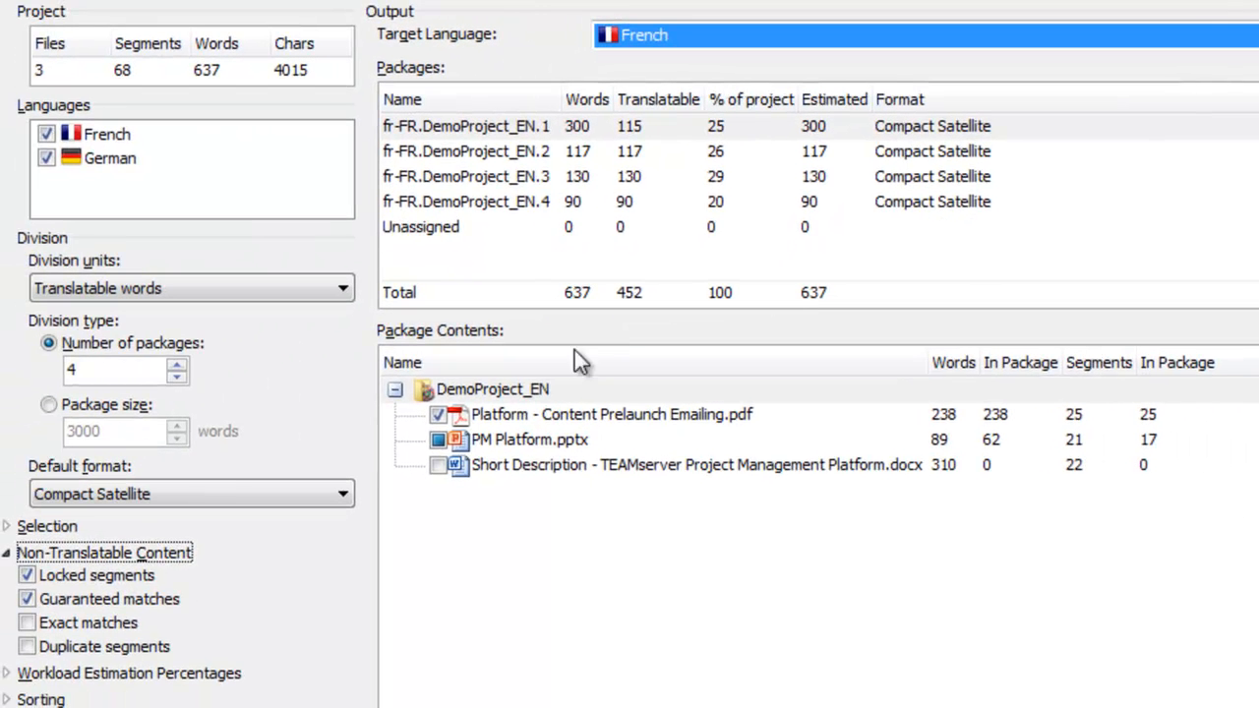
# - Examine the available division units for splitting the project
pyautogui.click(344, 290)
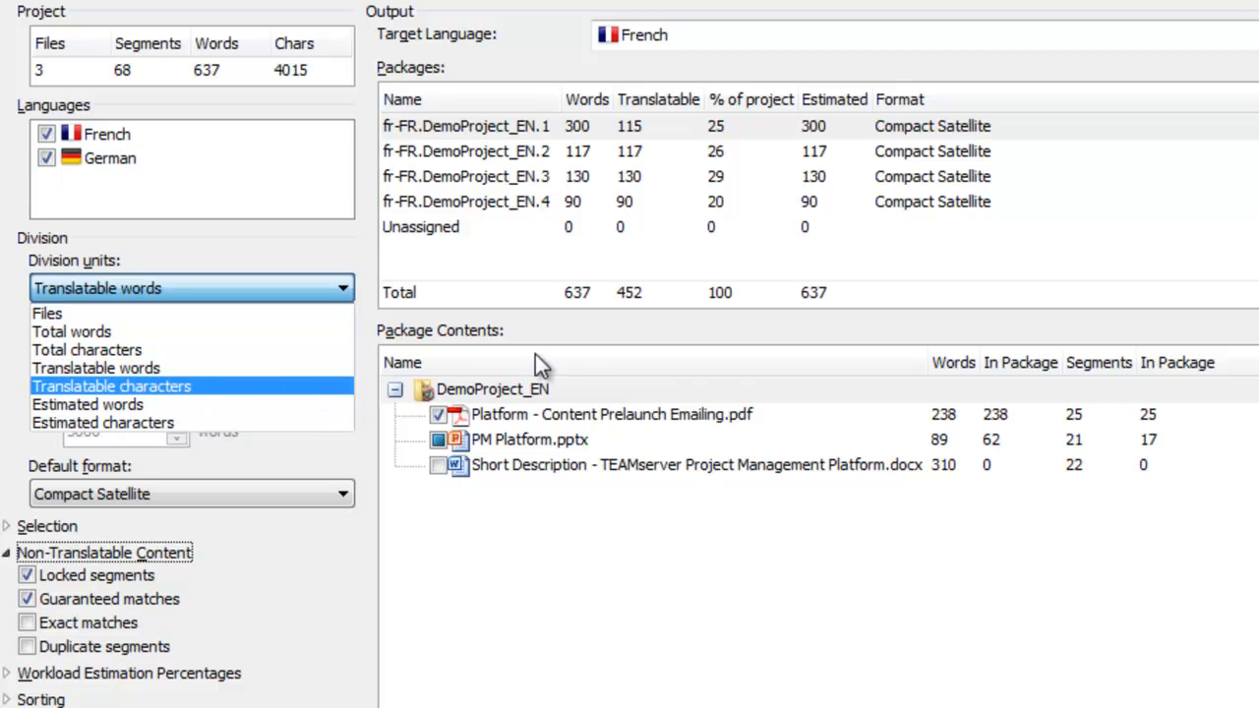
pyautogui.click(599, 331)
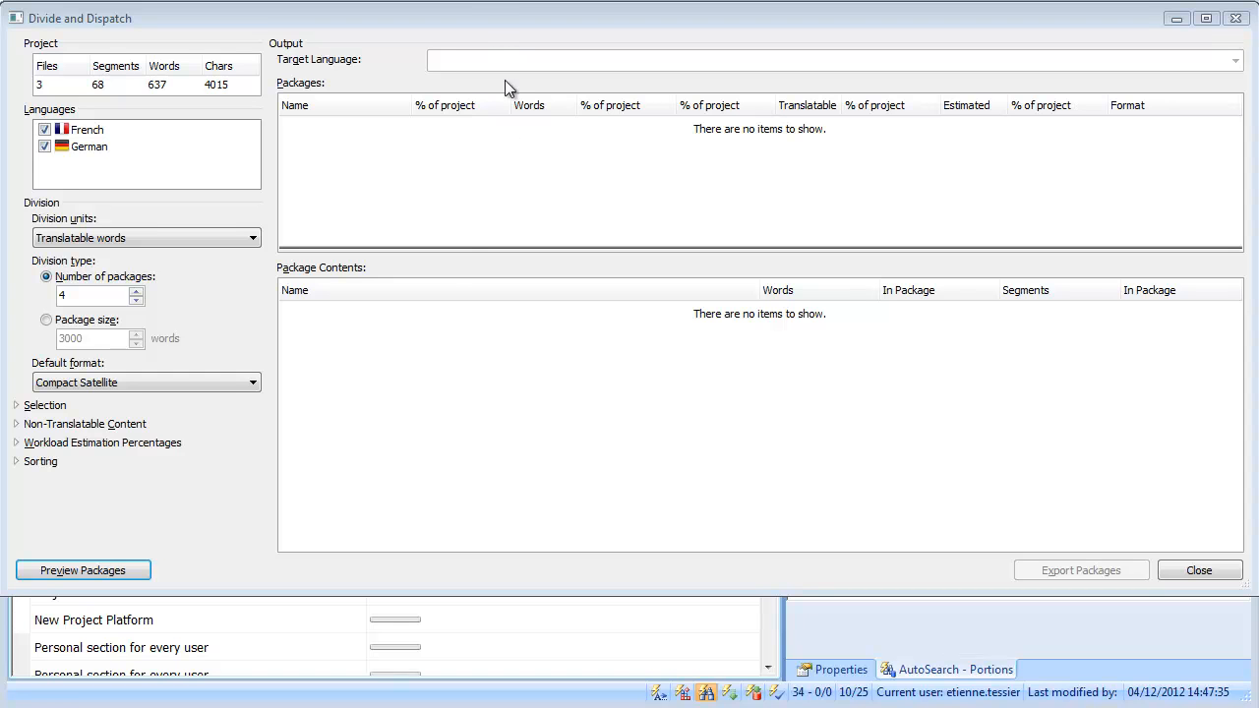
# - Set the workload estimation percentages to 50 for exact matches, 80 for duplicate segments and 80 for 95% - 99% matches
pyautogui.click(16, 444)
pyautogui.moveTo(256, 130); pyautogui.dragTo(222, 532)
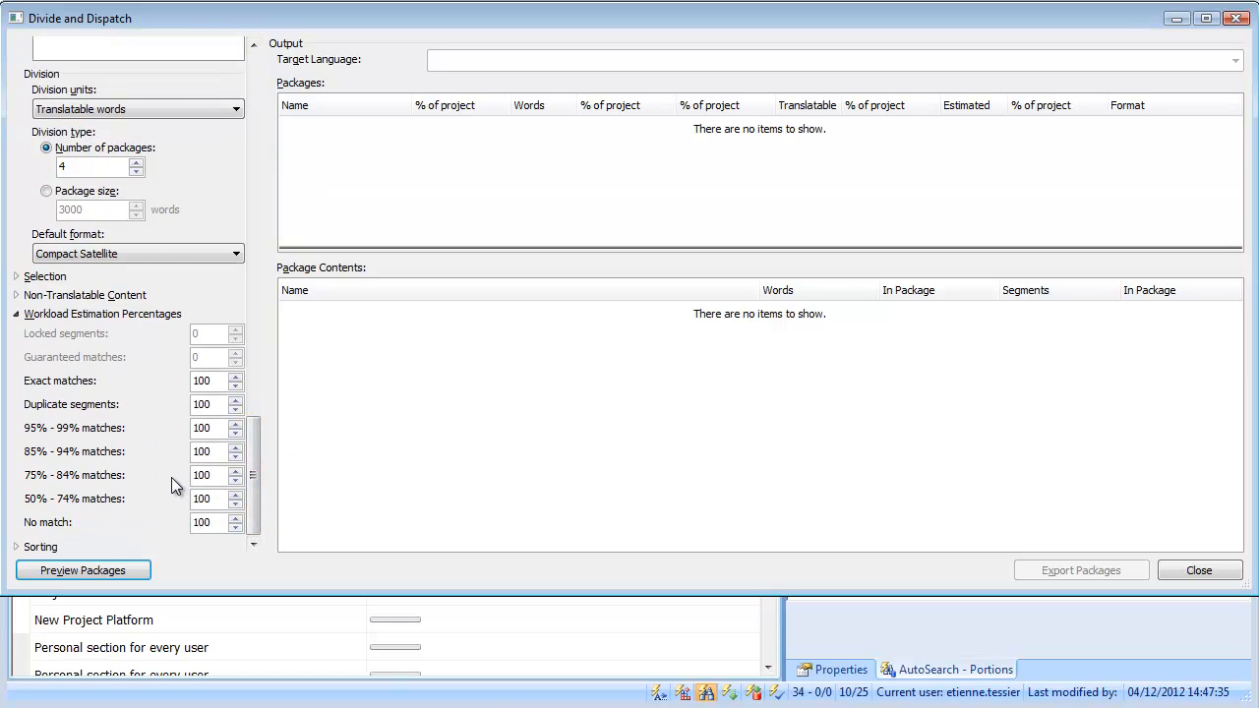
pyautogui.moveTo(217, 381); pyautogui.dragTo(186, 381)
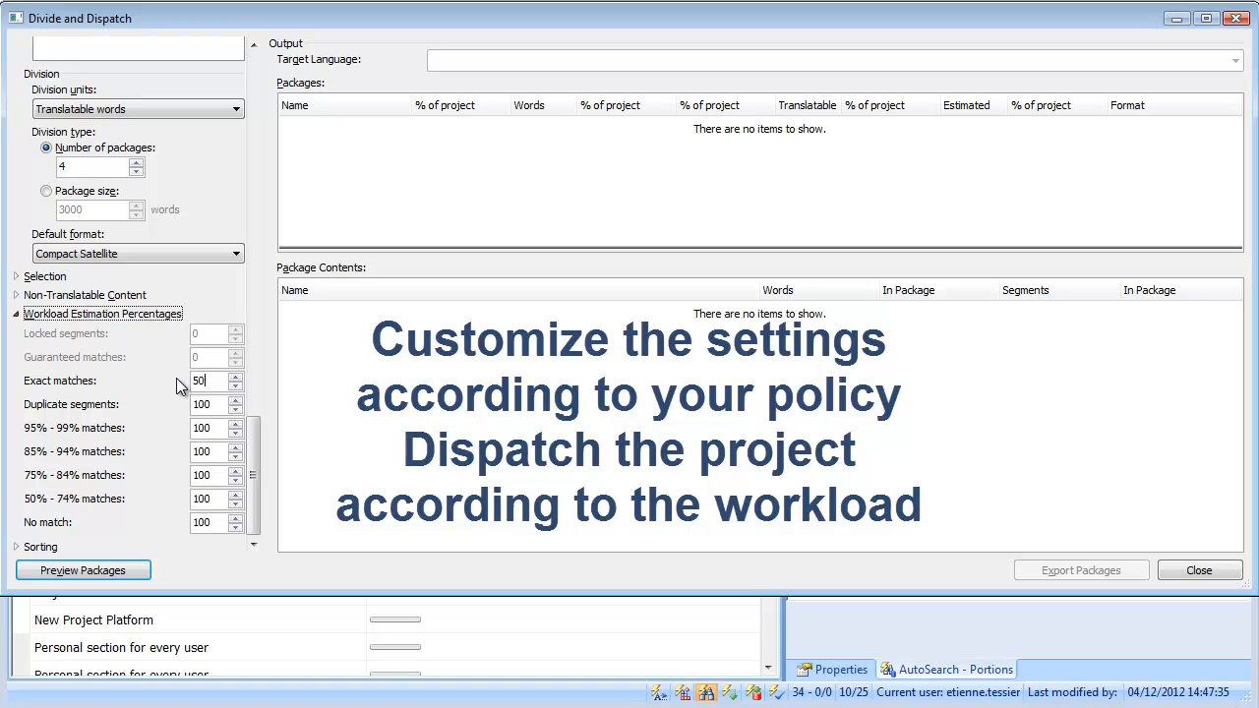
pyautogui.moveTo(218, 522); pyautogui.dragTo(188, 523)
pyautogui.moveTo(218, 405); pyautogui.dragTo(180, 408)
pyautogui.write('80')
pyautogui.moveTo(208, 427); pyautogui.dragTo(177, 429)
# - Preview the packages with the custom workload percentages and display those for French
pyautogui.click(118, 579)
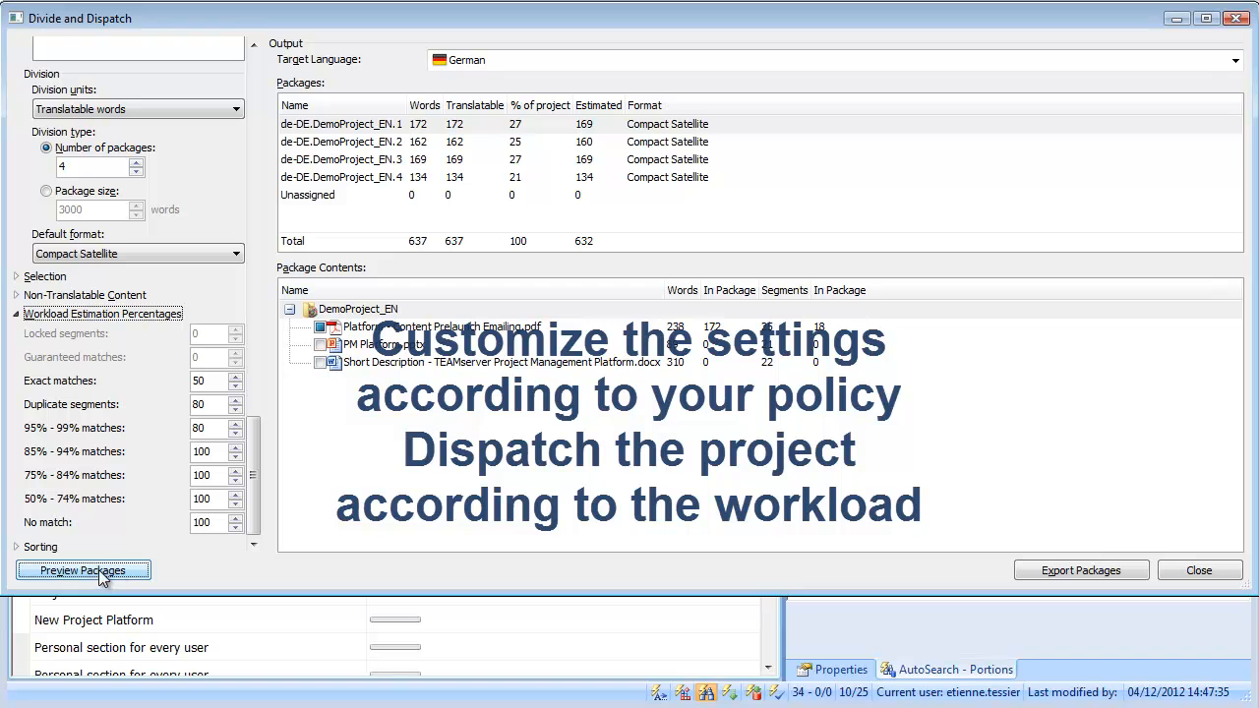
pyautogui.click(1235, 60)
pyautogui.click(1185, 80)
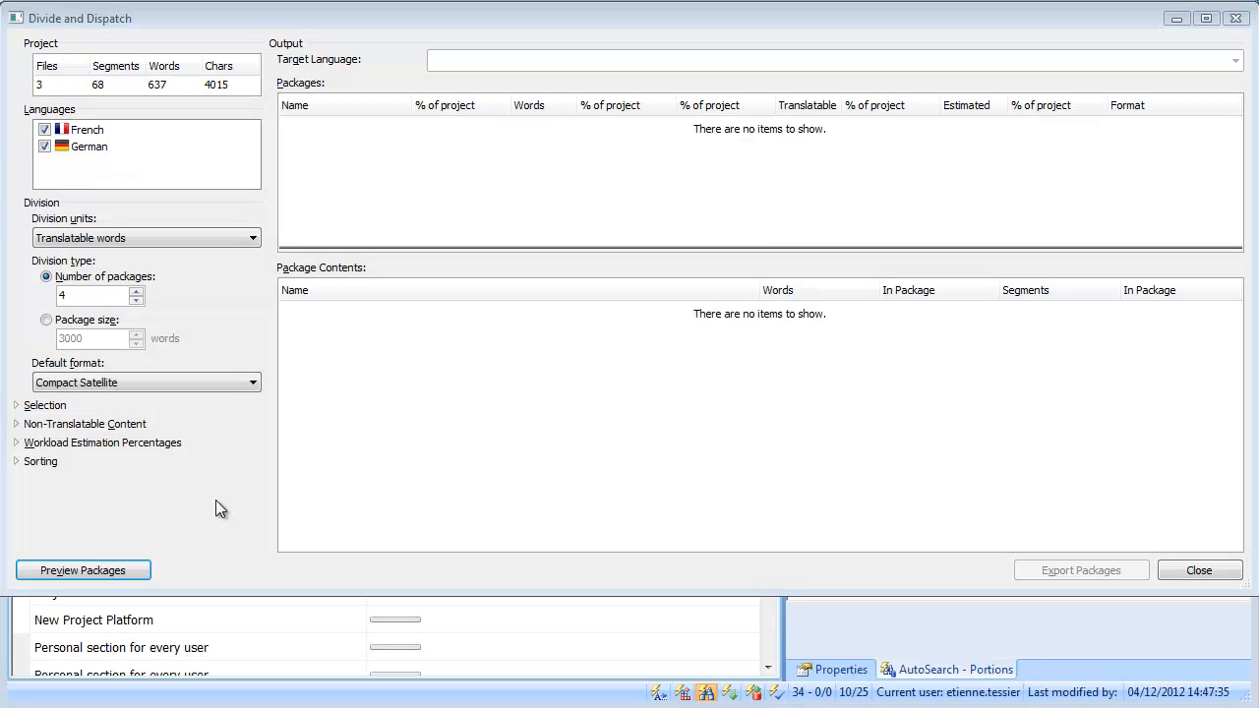
# - Preview the German packages and check which package values can be edited, including translatable words, percentage of project and estimated words
pyautogui.click(116, 569)
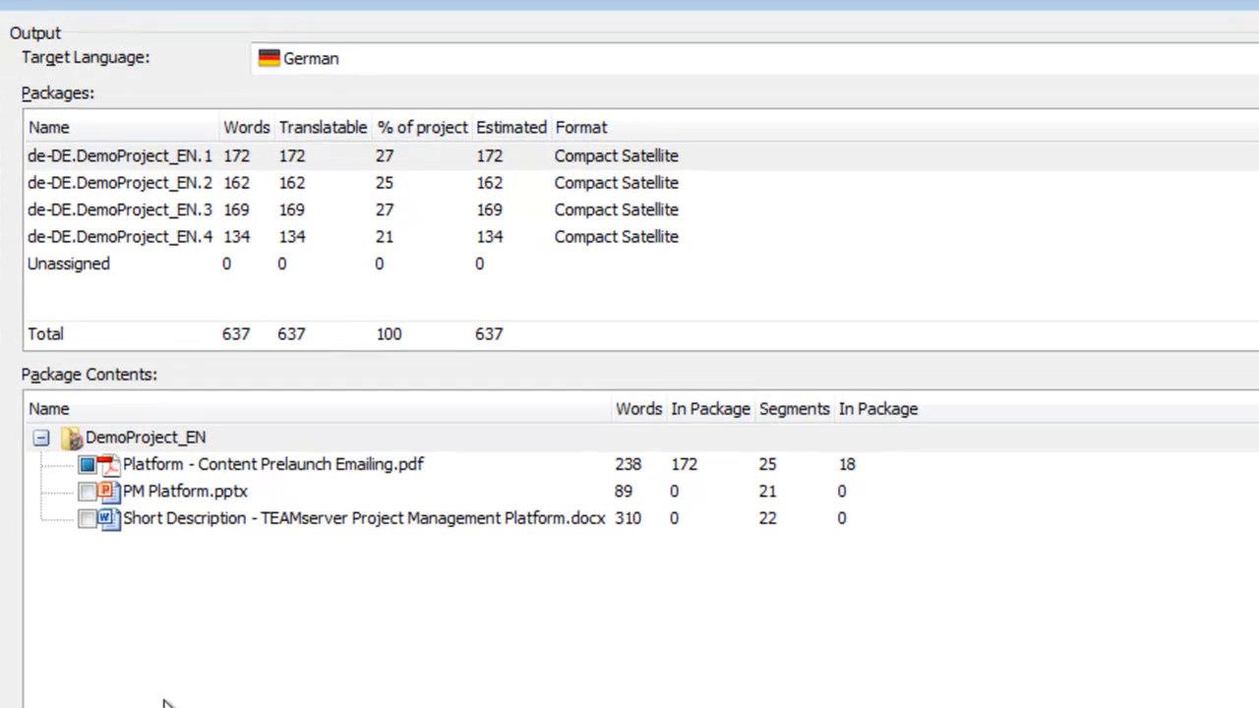
pyautogui.click(428, 156)
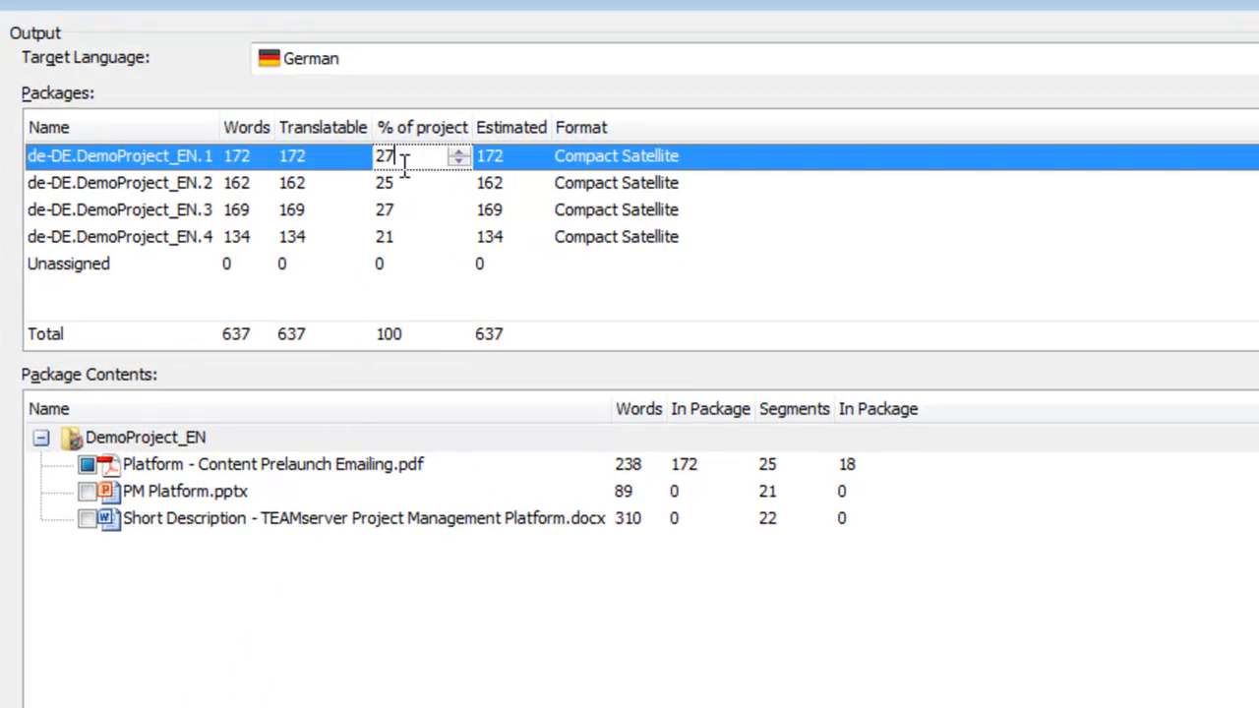
pyautogui.click(331, 157)
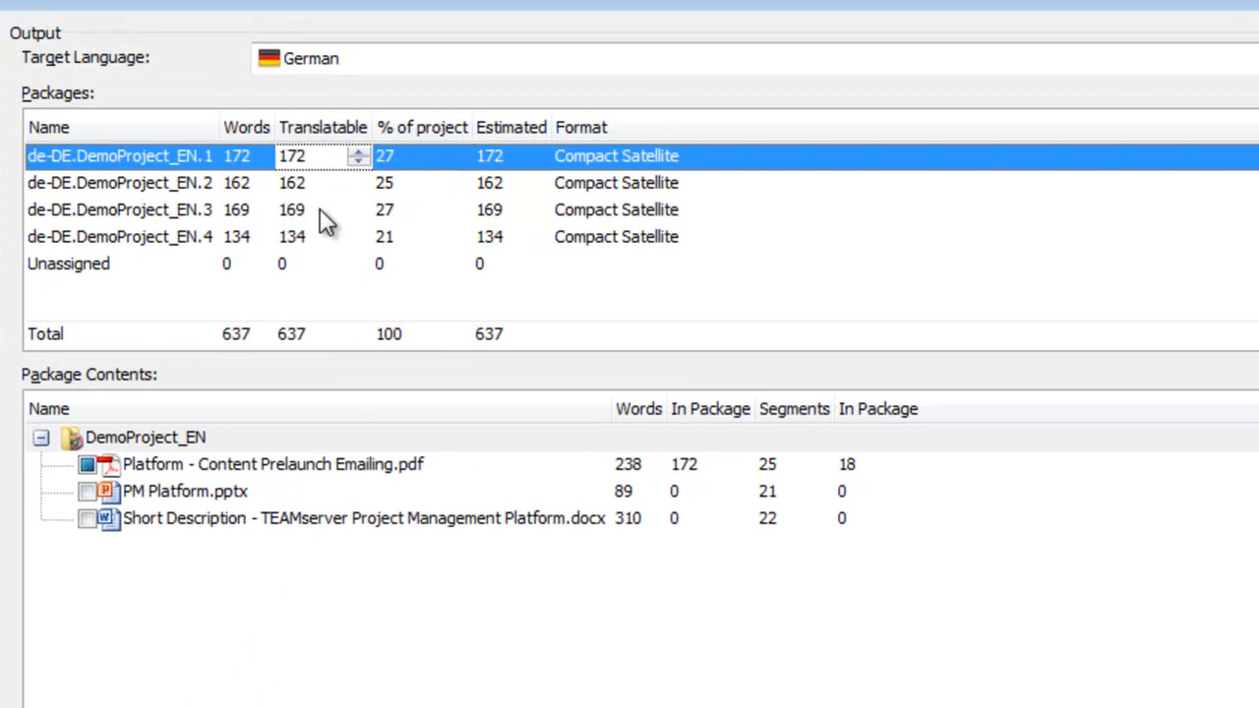
pyautogui.click(326, 209)
pyautogui.click(463, 241)
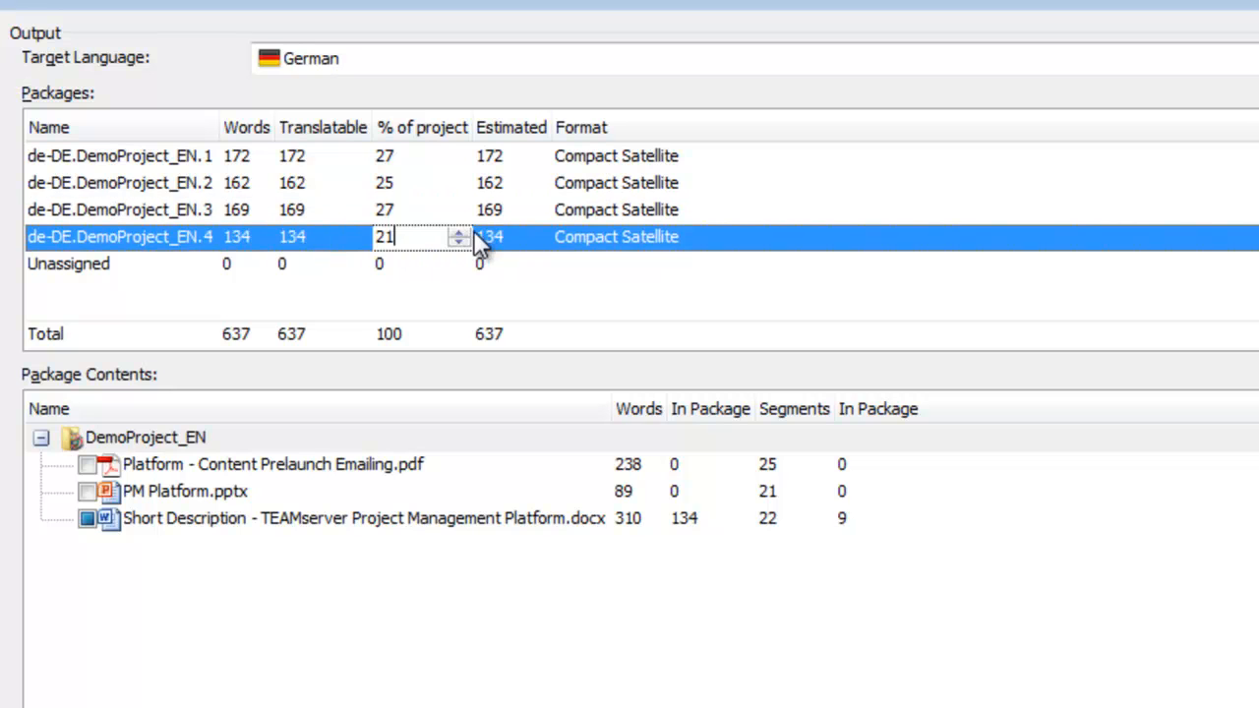
pyautogui.click(496, 236)
# - Set the percentage of project for package de-DE.DemoProject_EN.1 to 23
pyautogui.click(428, 155)
pyautogui.press('BackSpace')
pyautogui.press('BackSpace')
pyautogui.write('23')
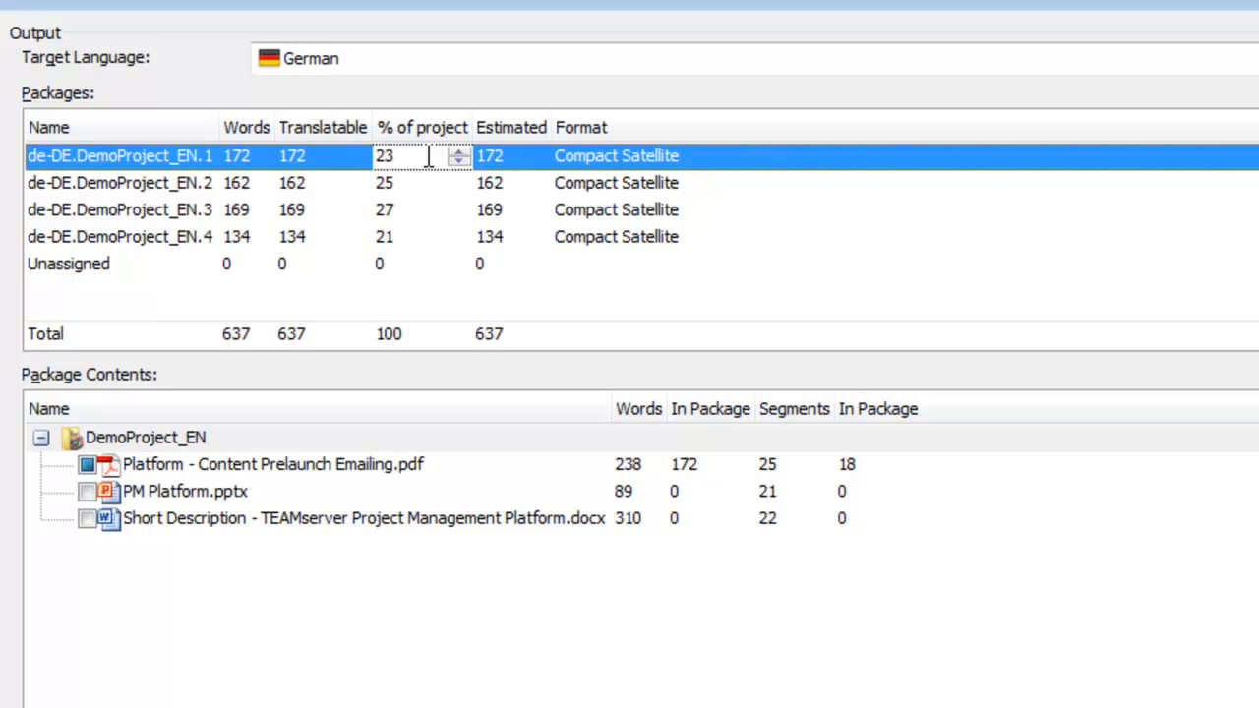
pyautogui.press('Return')
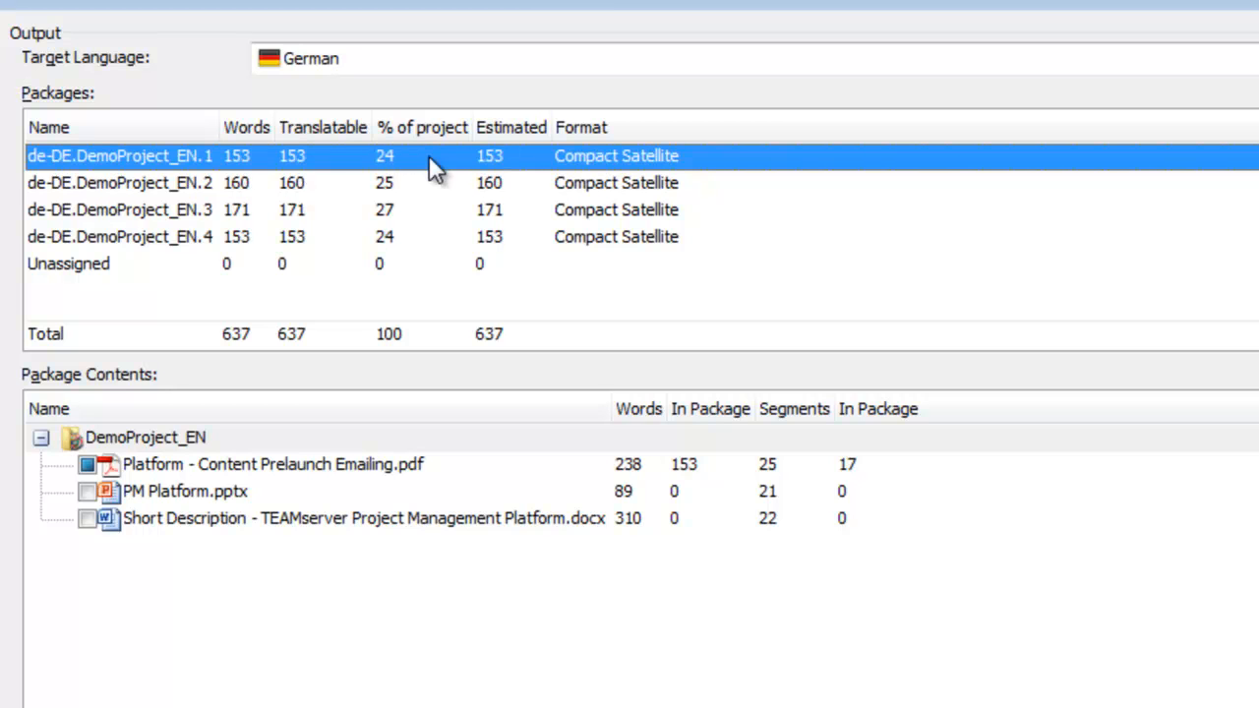
# - Set the percentage of project for package de-DE.DemoProject_EN.1 to 18
pyautogui.click(394, 157)
pyautogui.write('18')
pyautogui.press('Return')
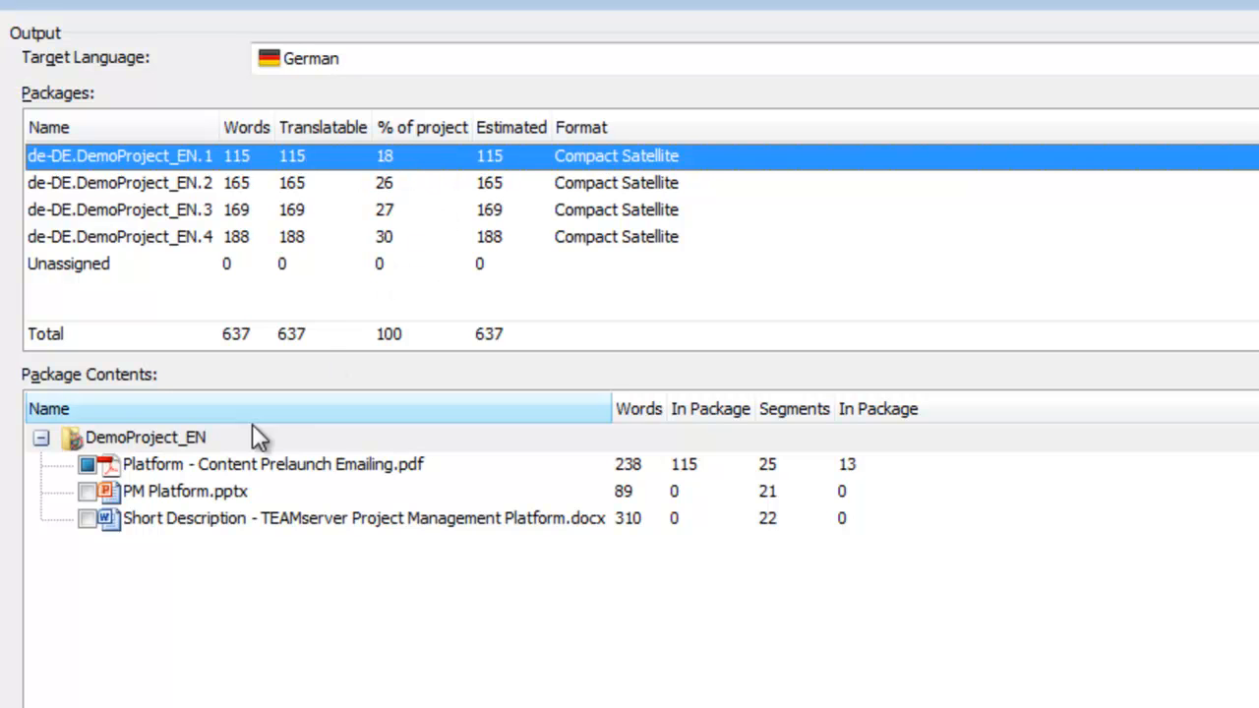
# - Assign the whole PM Platform.pptx file to package de-DE.DemoProject_EN.1 and remove it from the package again
pyautogui.click(222, 441)
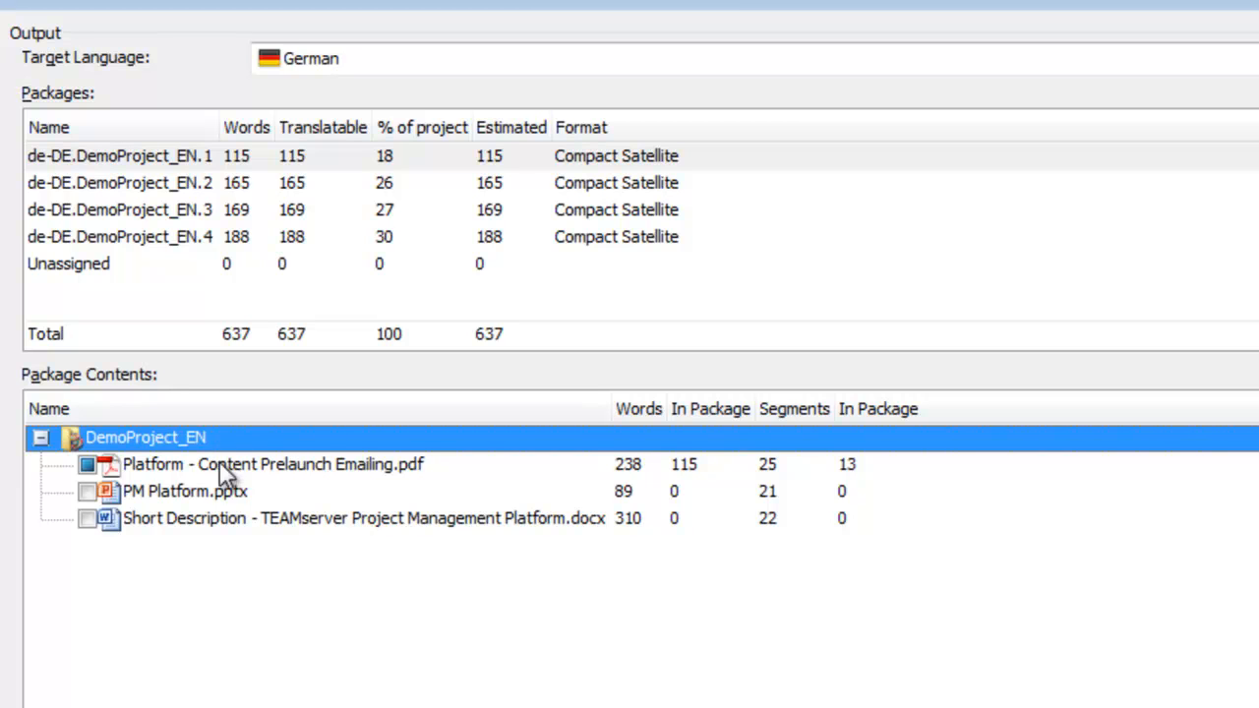
pyautogui.click(88, 494)
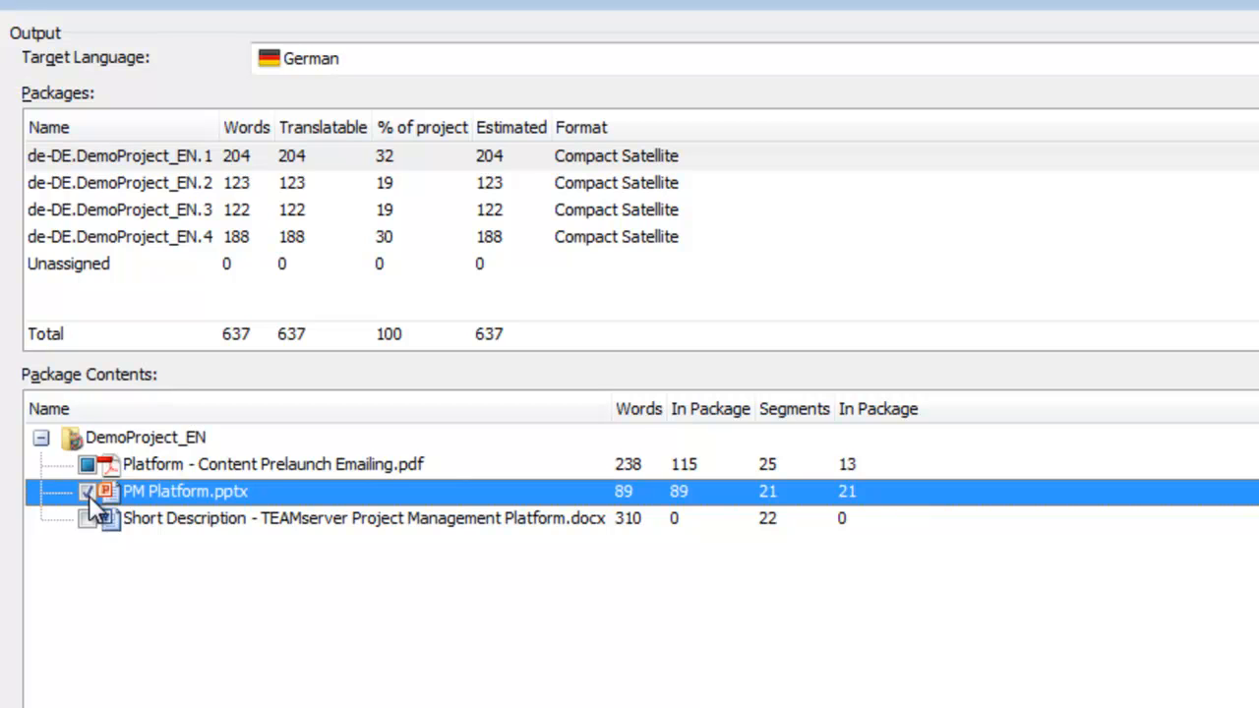
pyautogui.click(88, 491)
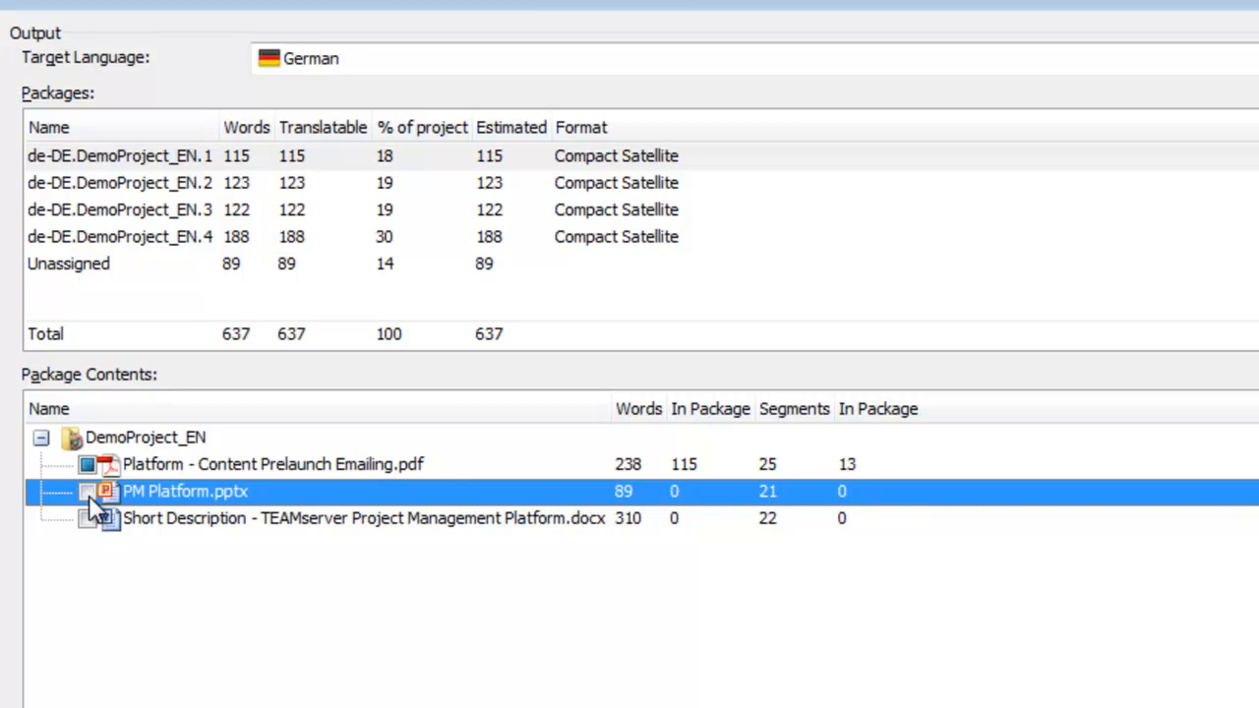
pyautogui.click(628, 466)
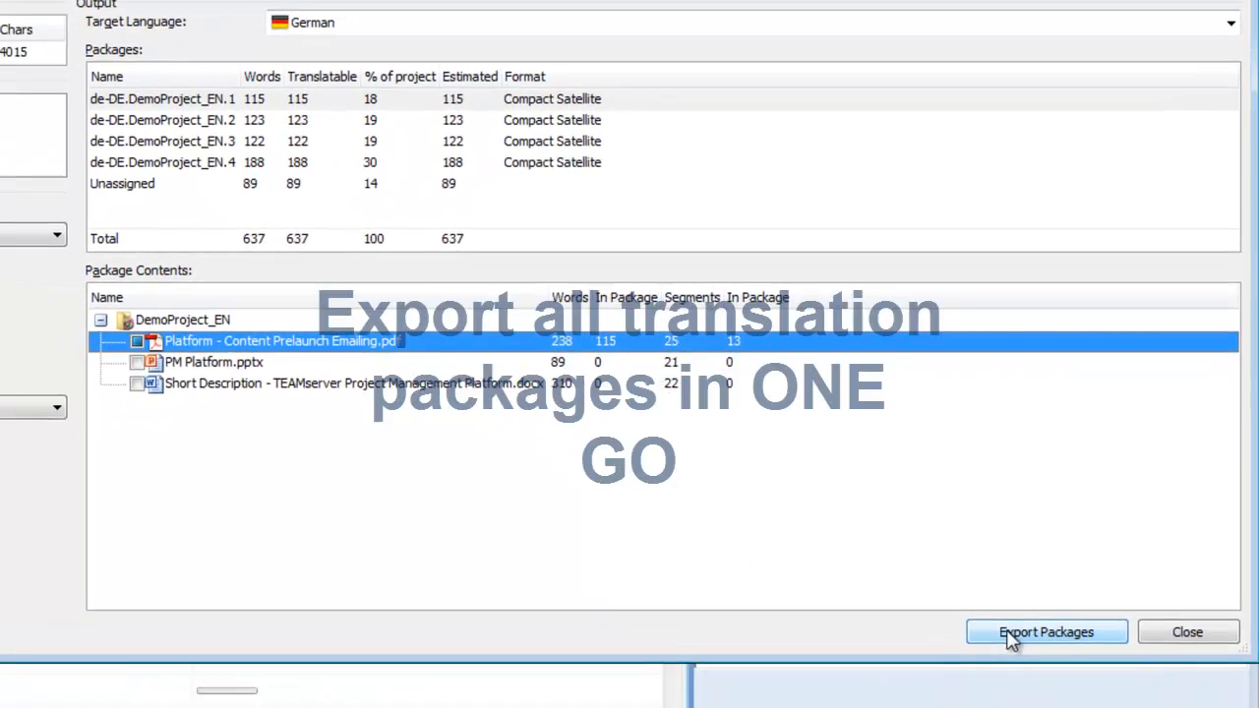
# - Export all packages to the Desktop folder with analysis results for each package and close the export options
pyautogui.click(1007, 631)
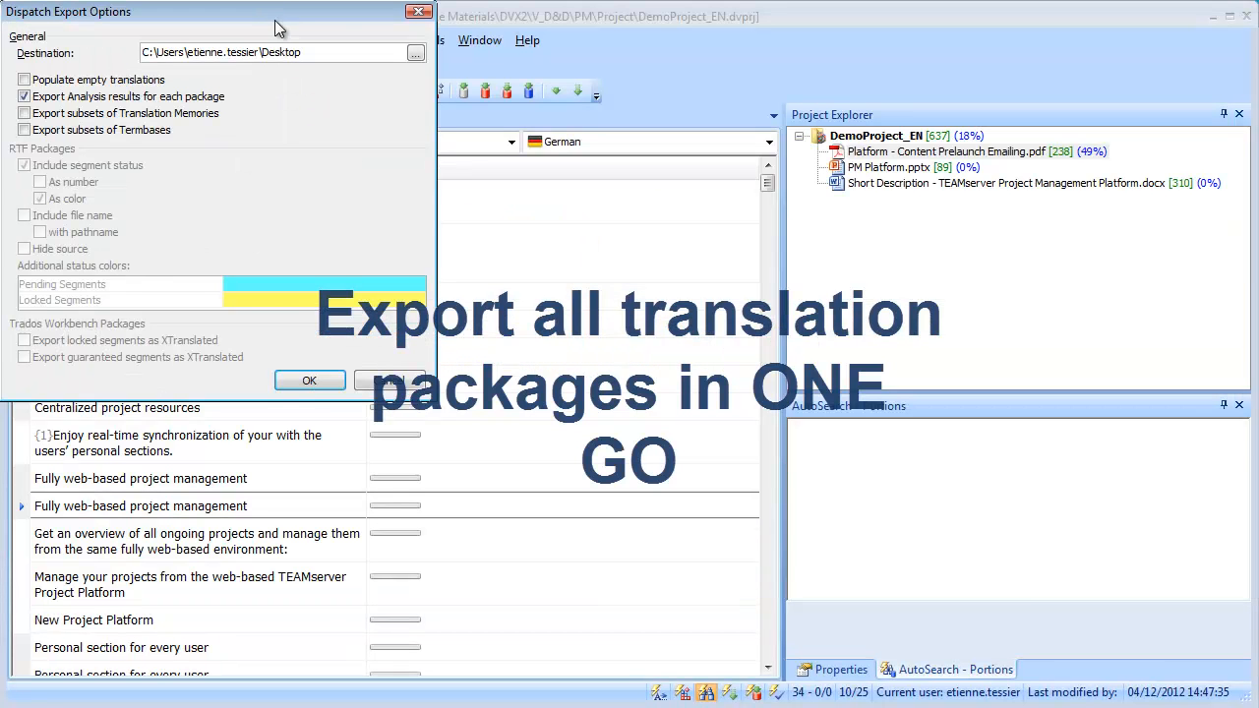
pyautogui.click(309, 381)
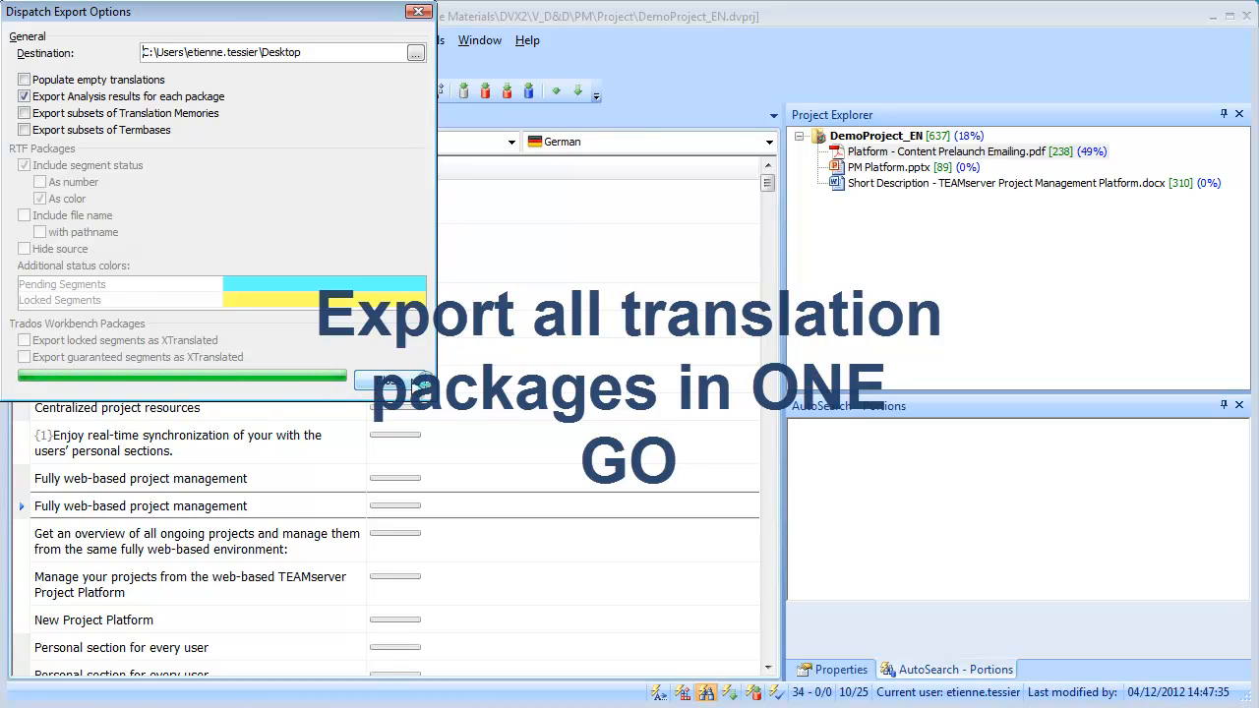
pyautogui.click(391, 384)
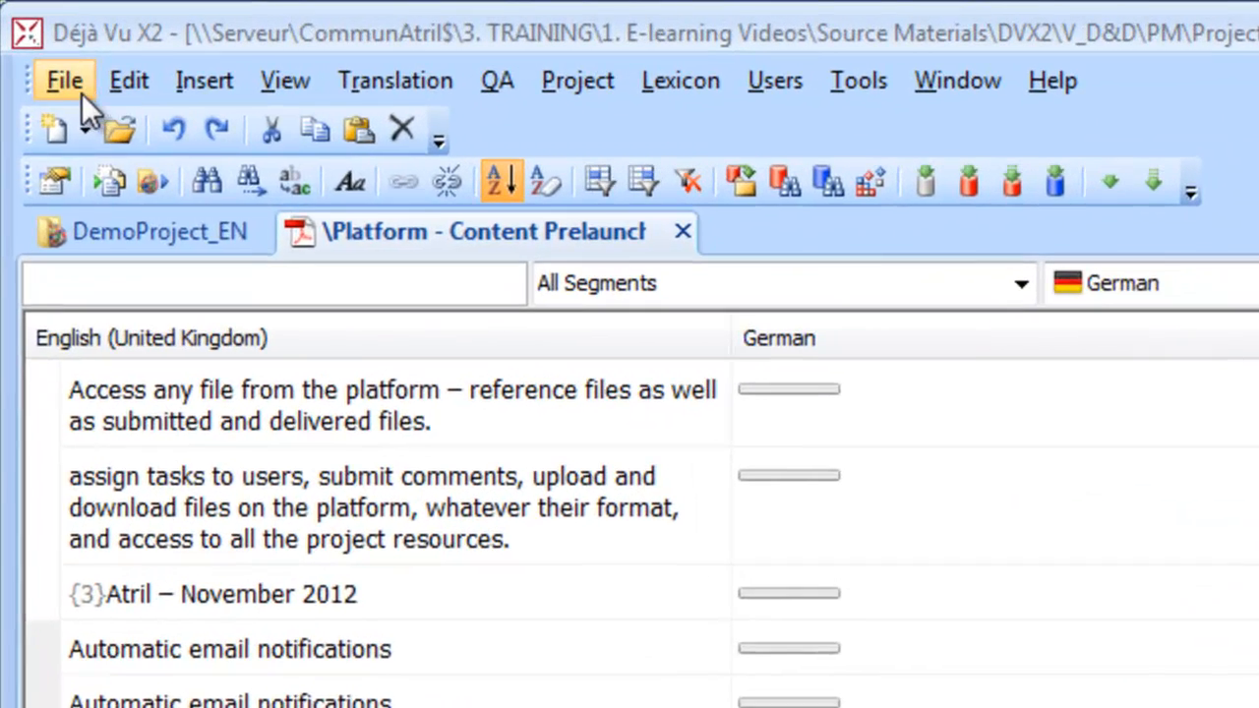
# - Open the project's import options for satellite projects and external views
pyautogui.click(52, 64)
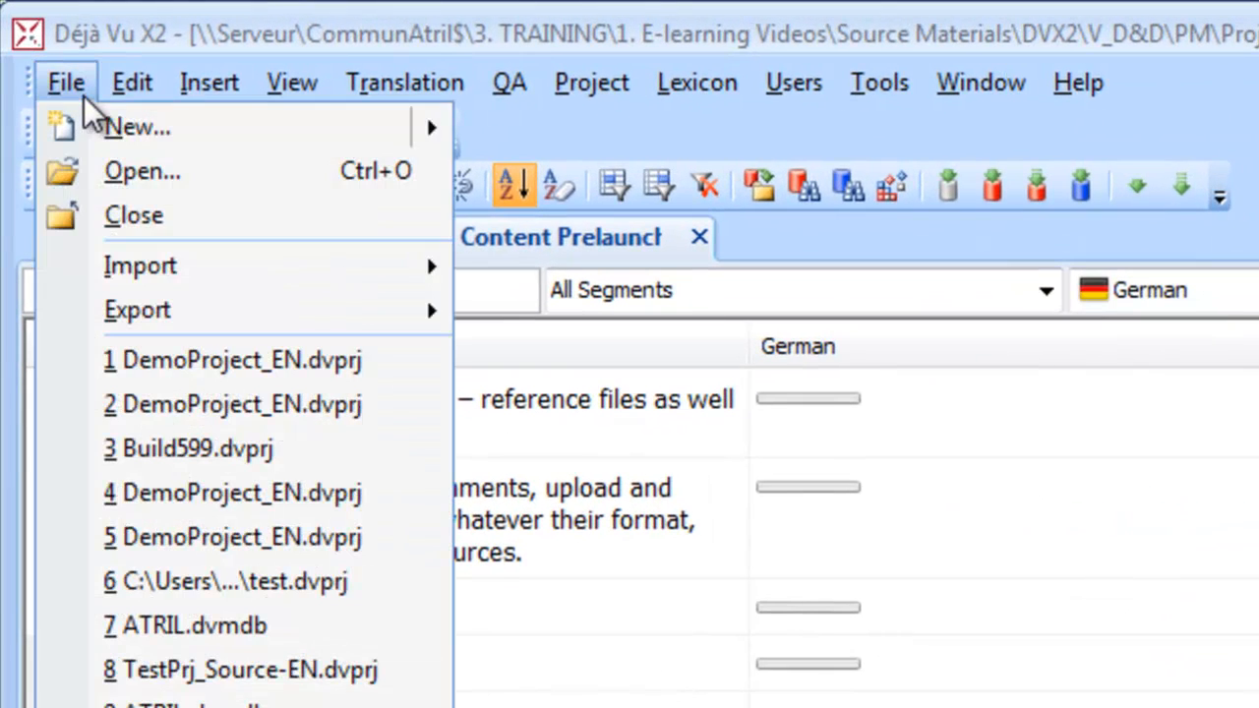
pyautogui.moveTo(321, 262)
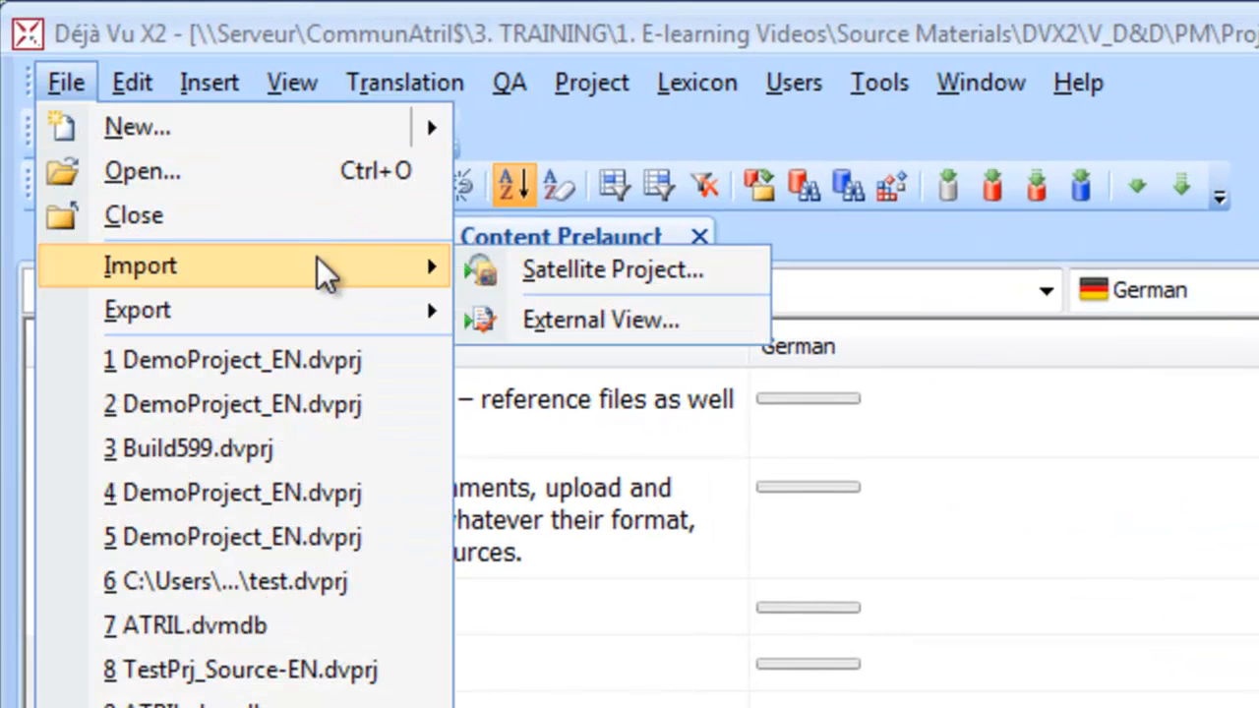